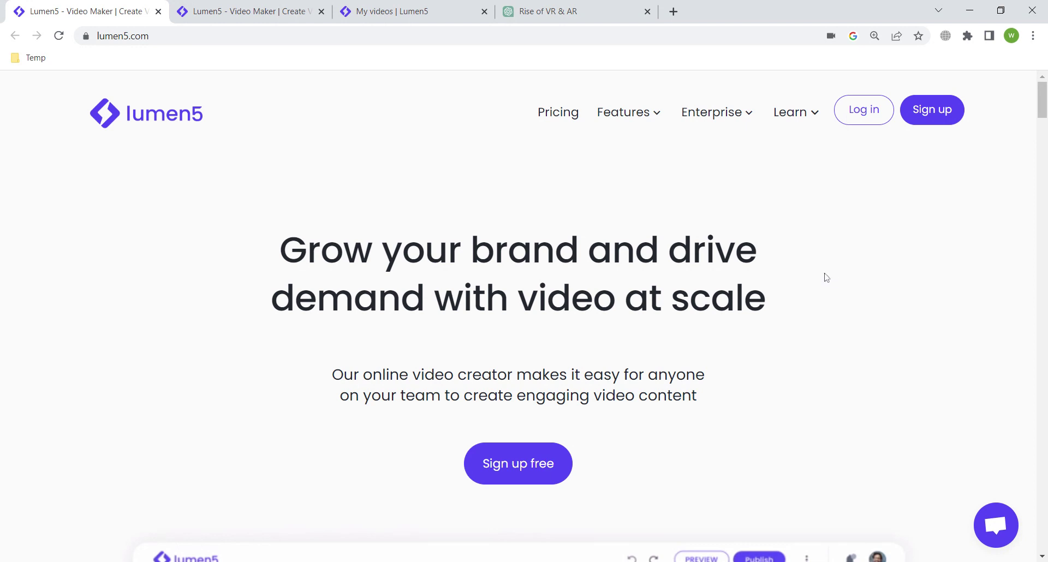
Review the Lumen5 homepage's editor demo, customer logos and "Easier than building a slide deck" section
scroll(708, 379, "down", 1)
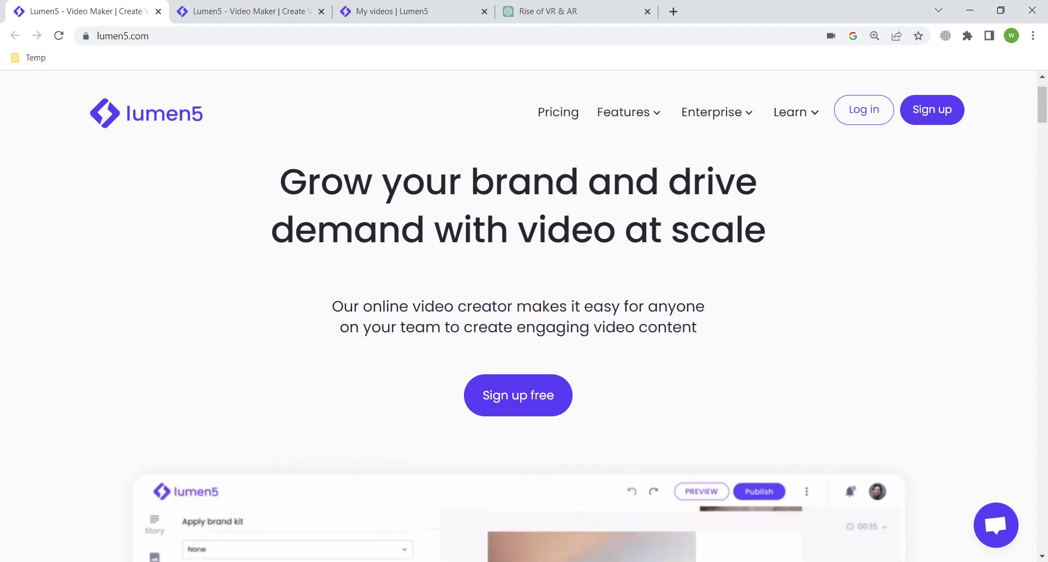
scroll(641, 375, "down", 4)
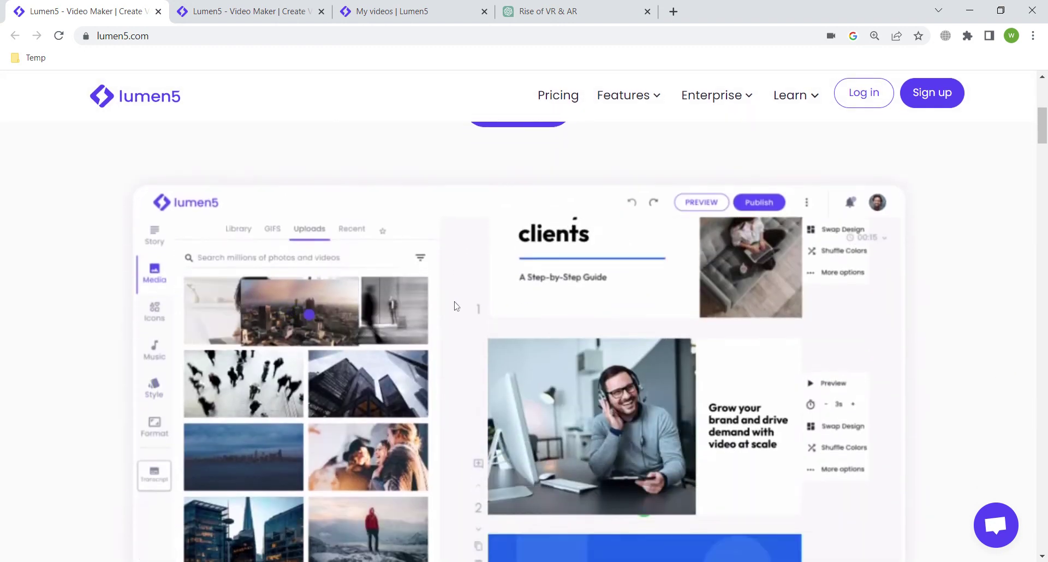
scroll(458, 306, "down", 4)
scroll(479, 298, "up", 3)
scroll(389, 307, "down", 8)
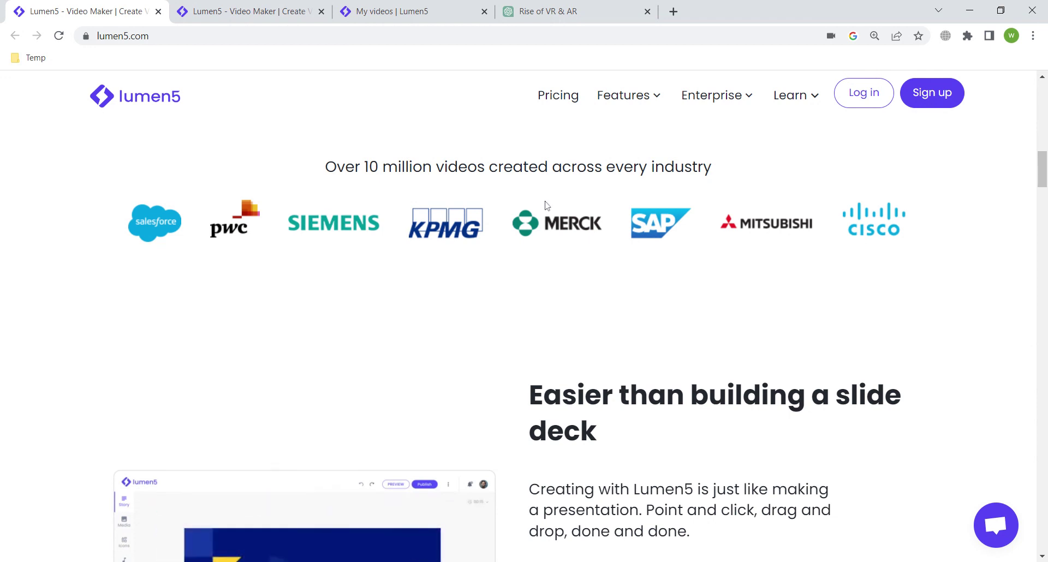
scroll(327, 276, "down", 3)
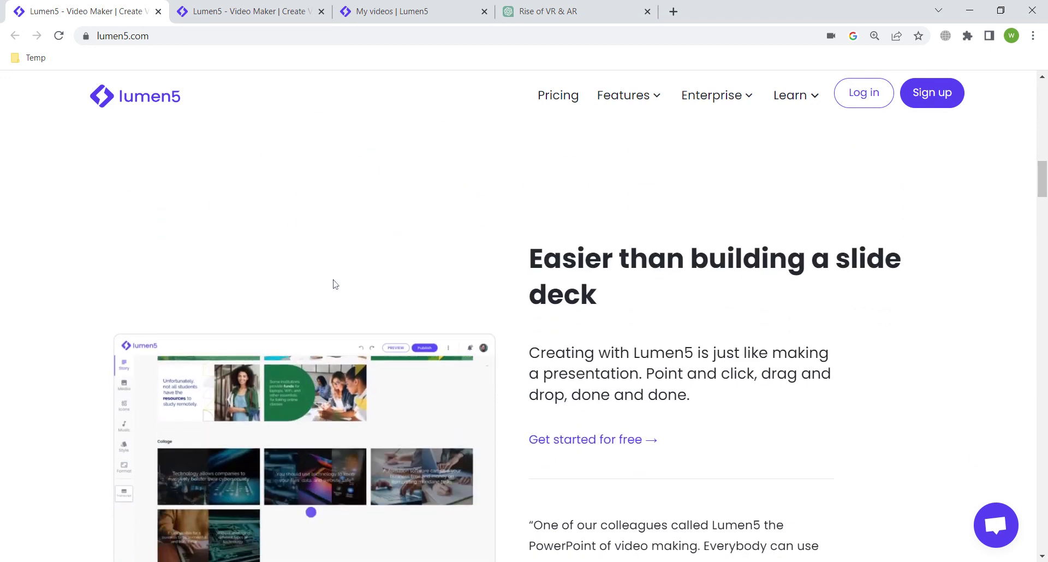
scroll(333, 287, "up", 5)
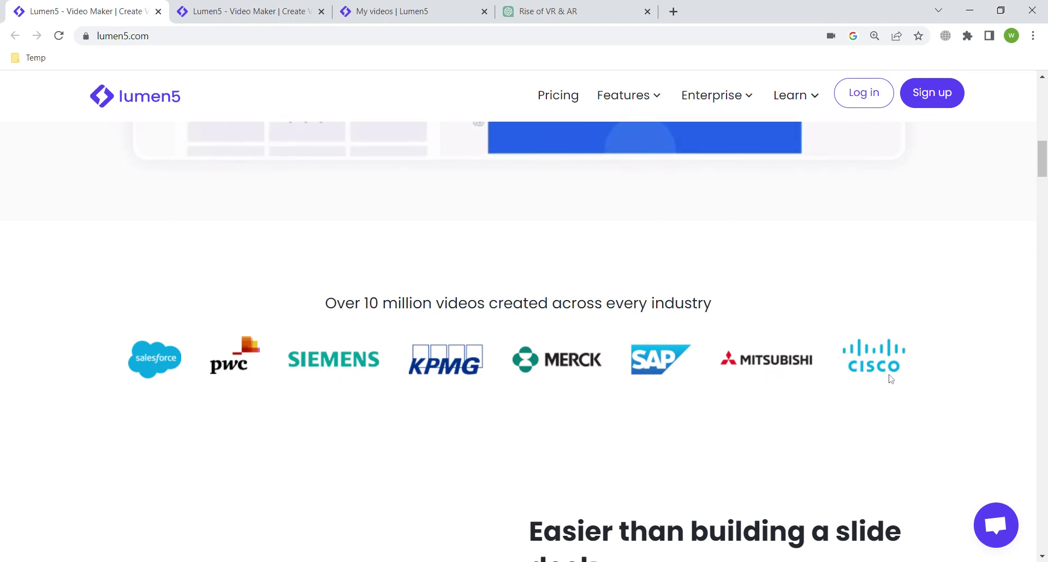
scroll(788, 376, "down", 20)
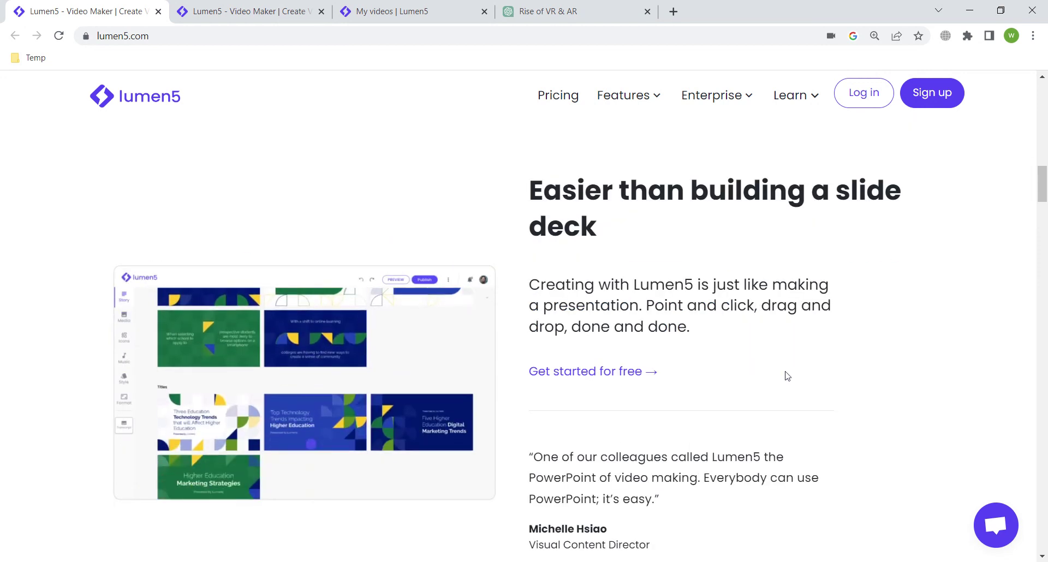
Examine the homepage sections on customizable templates and premium licensed stock videos and photos
scroll(785, 376, "down", 10)
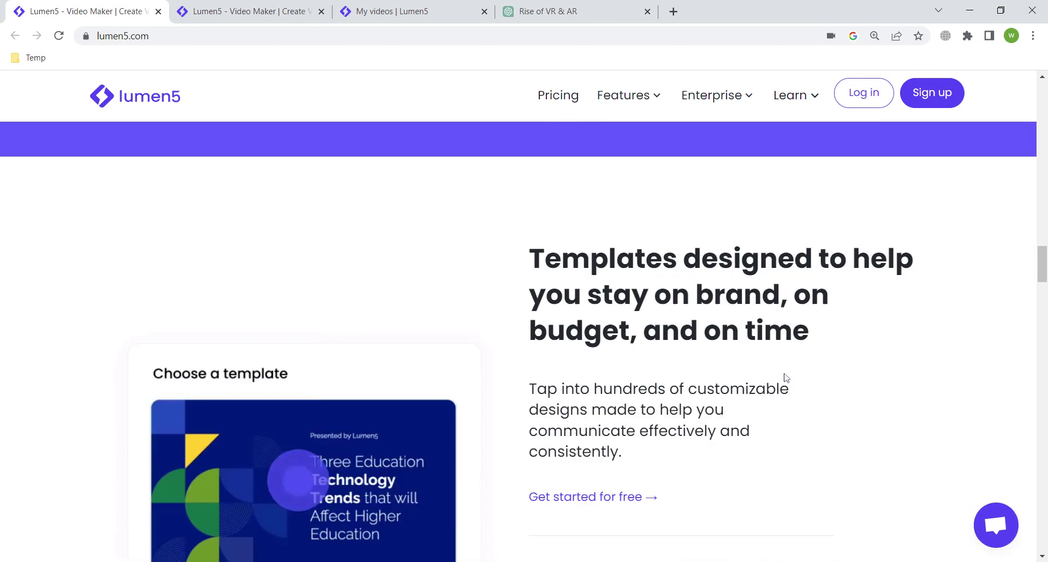
scroll(703, 372, "up", 1)
scroll(705, 376, "up", 2)
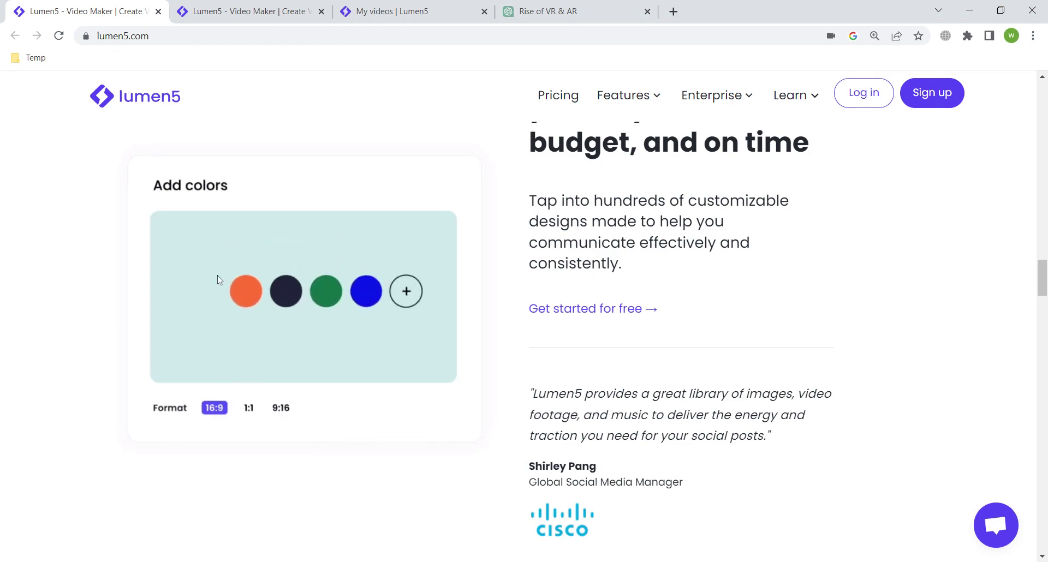
scroll(353, 290, "down", 10)
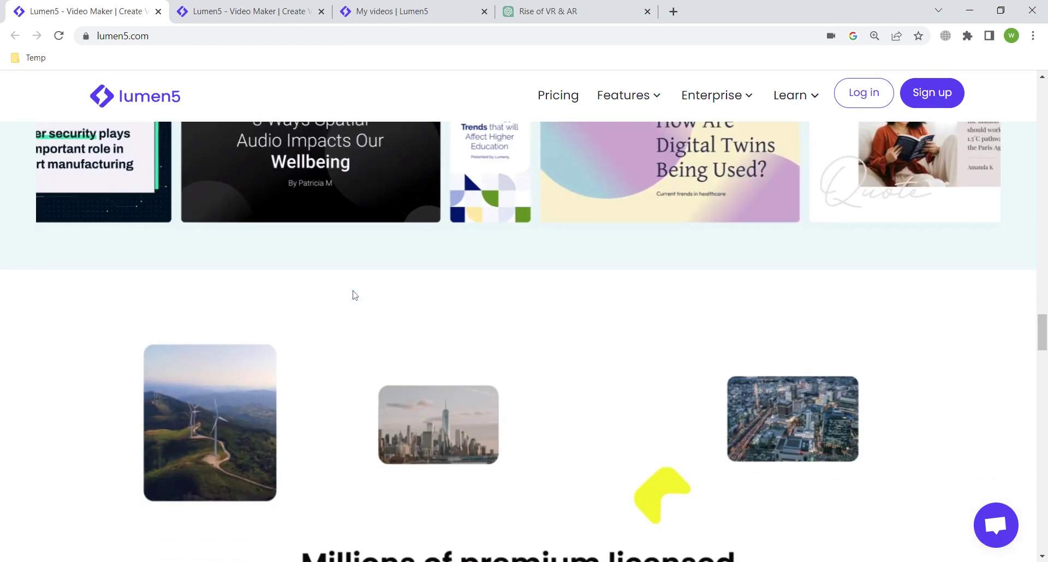
scroll(353, 290, "up", 5)
scroll(352, 290, "down", 9)
scroll(354, 294, "down", 10)
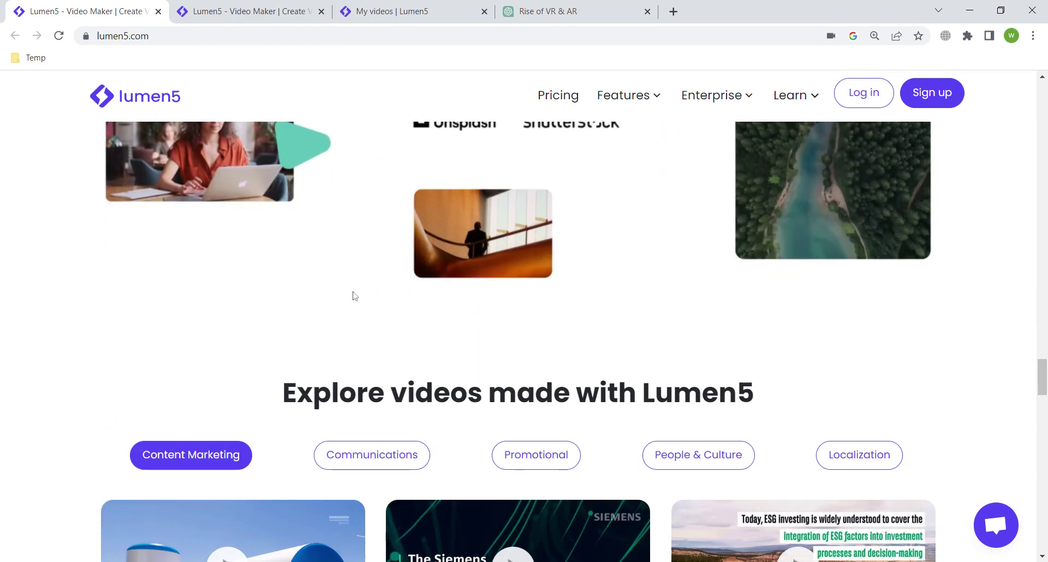
scroll(354, 295, "up", 7)
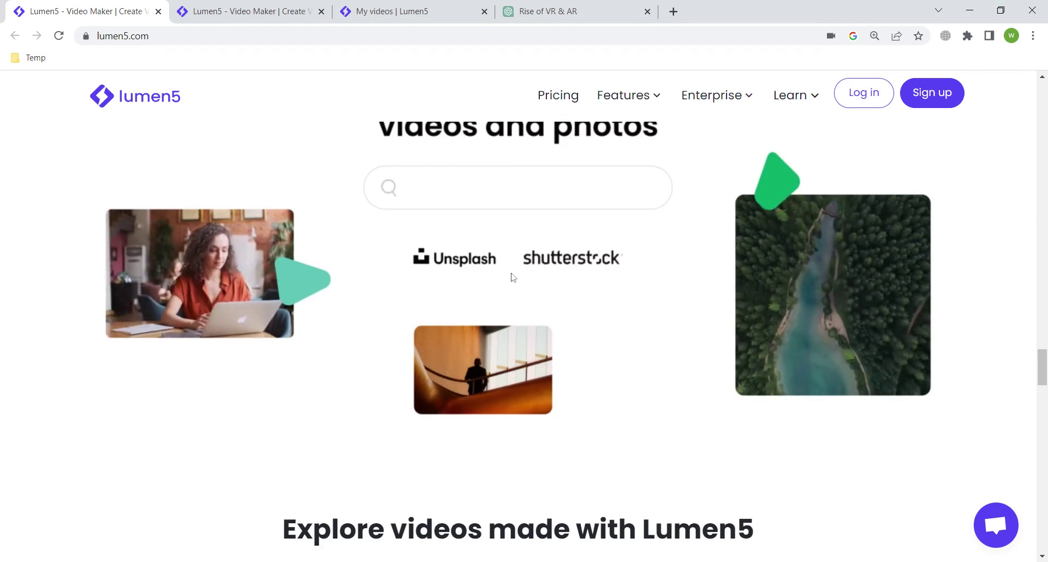
scroll(510, 276, "up", 2)
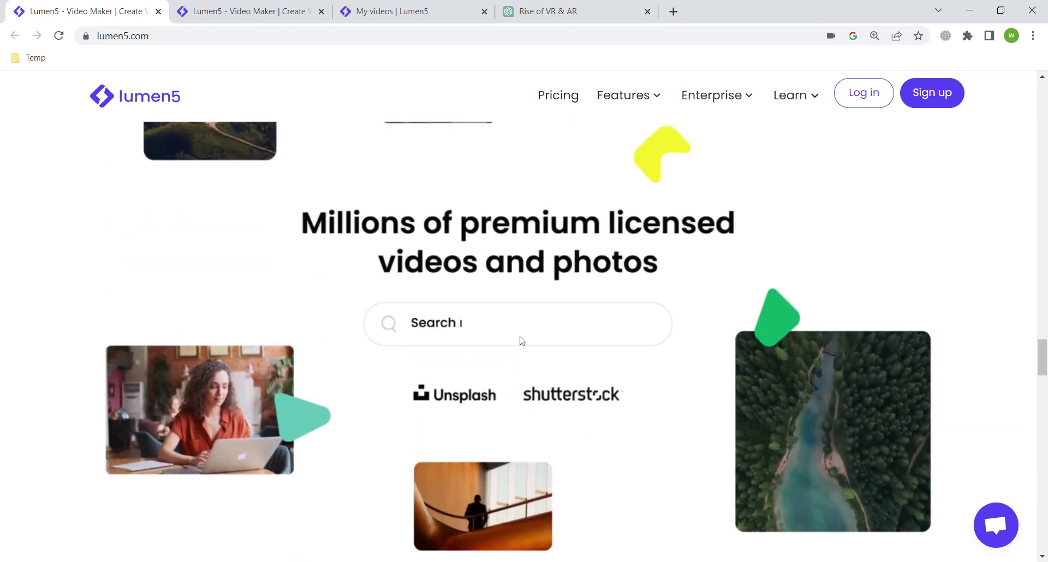
Browse the homepage's example videos under Communications, Promotional, People & Culture and Localization, and return to the page start
scroll(521, 341, "down", 7)
scroll(222, 388, "down", 1)
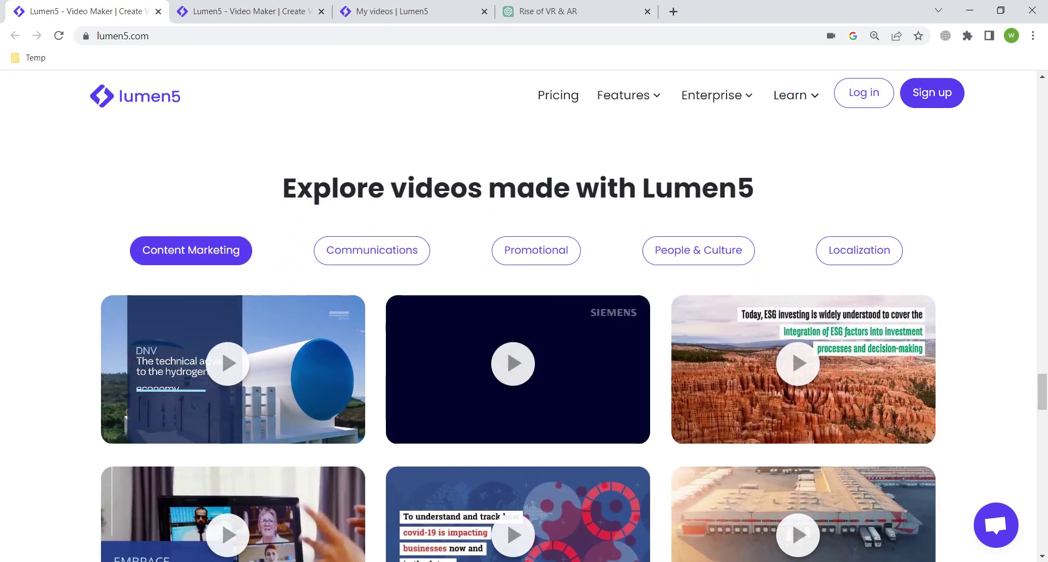
scroll(268, 383, "down", 1)
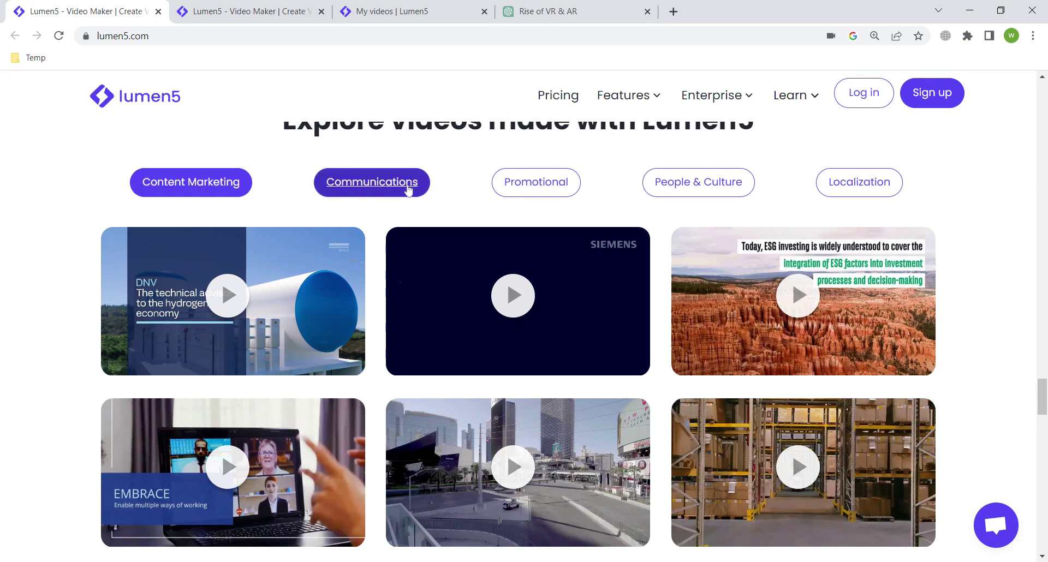
left_click(409, 186)
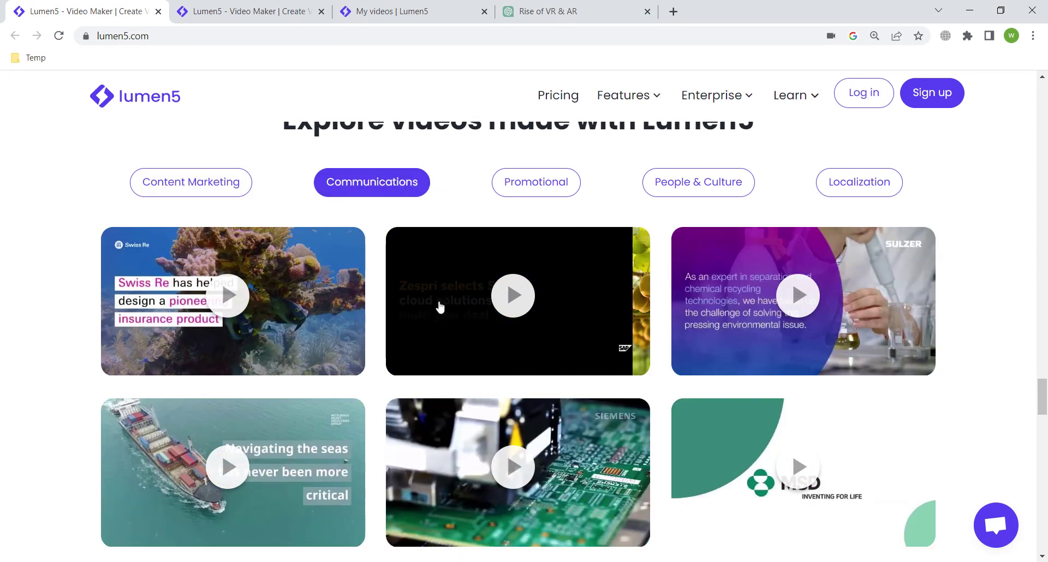
left_click(540, 184)
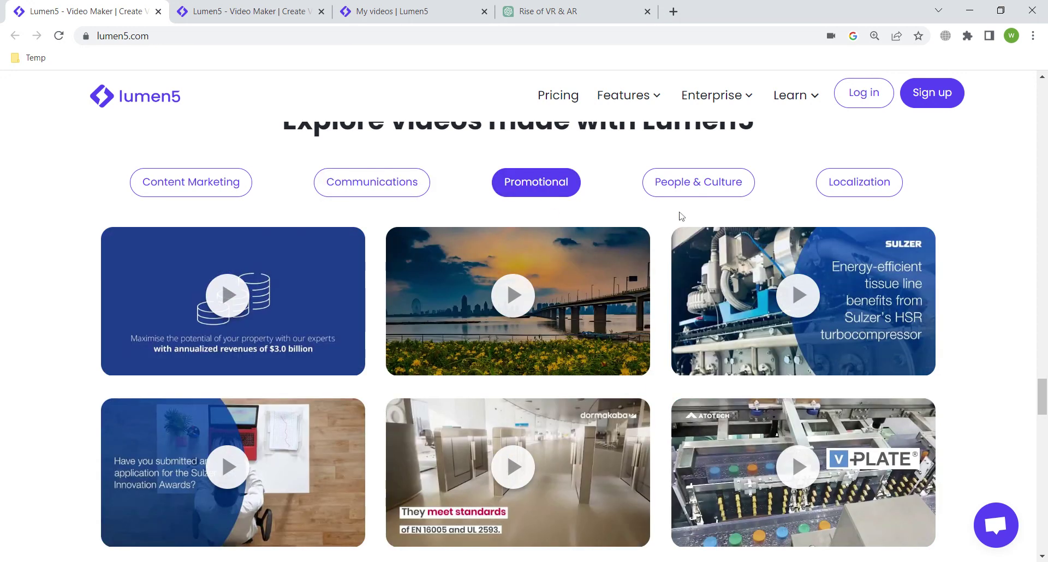
left_click(686, 186)
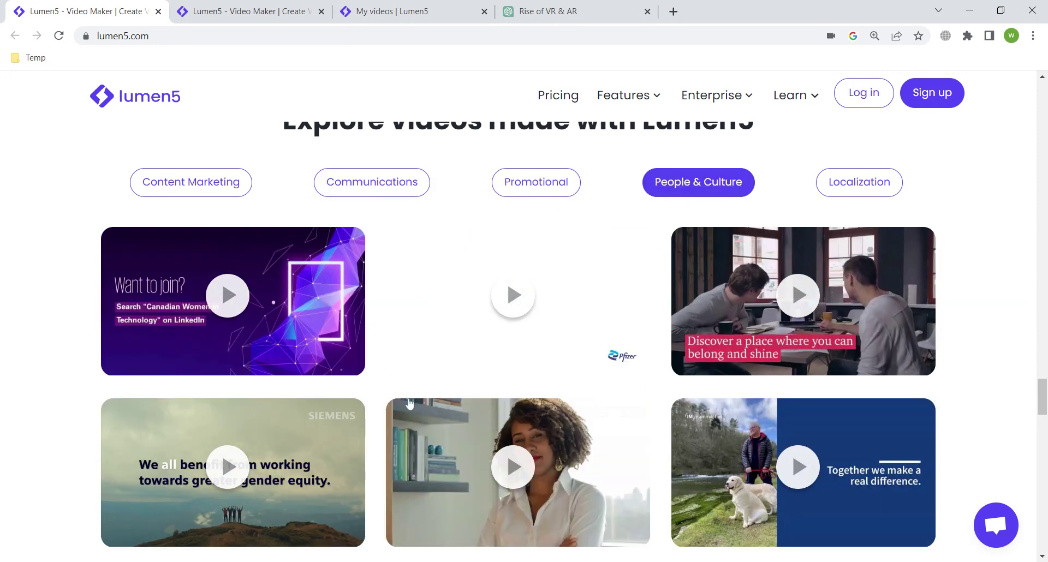
scroll(393, 416, "down", 4)
scroll(393, 416, "up", 6)
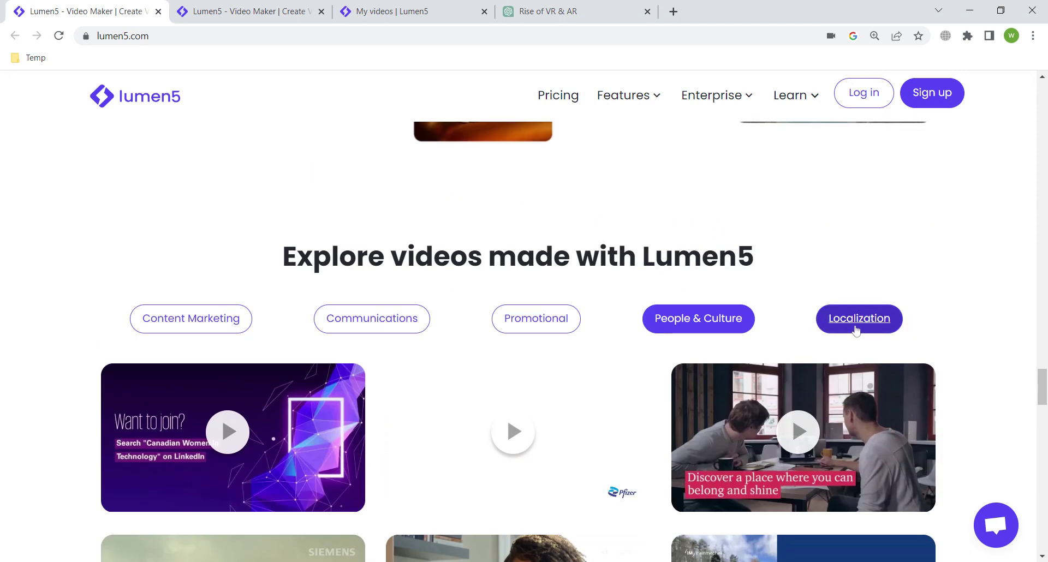
left_click(856, 322)
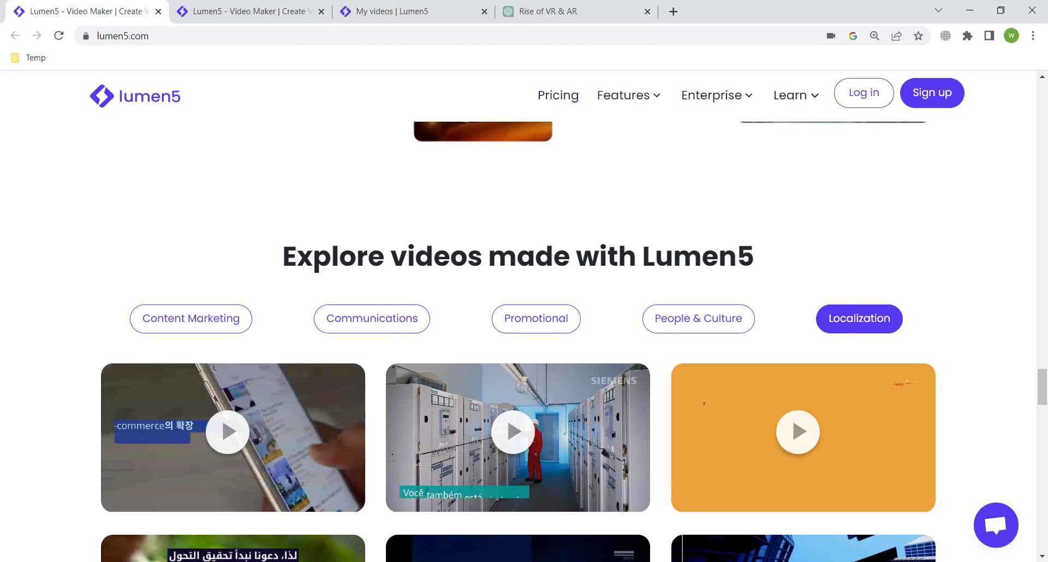
scroll(837, 327, "down", 7)
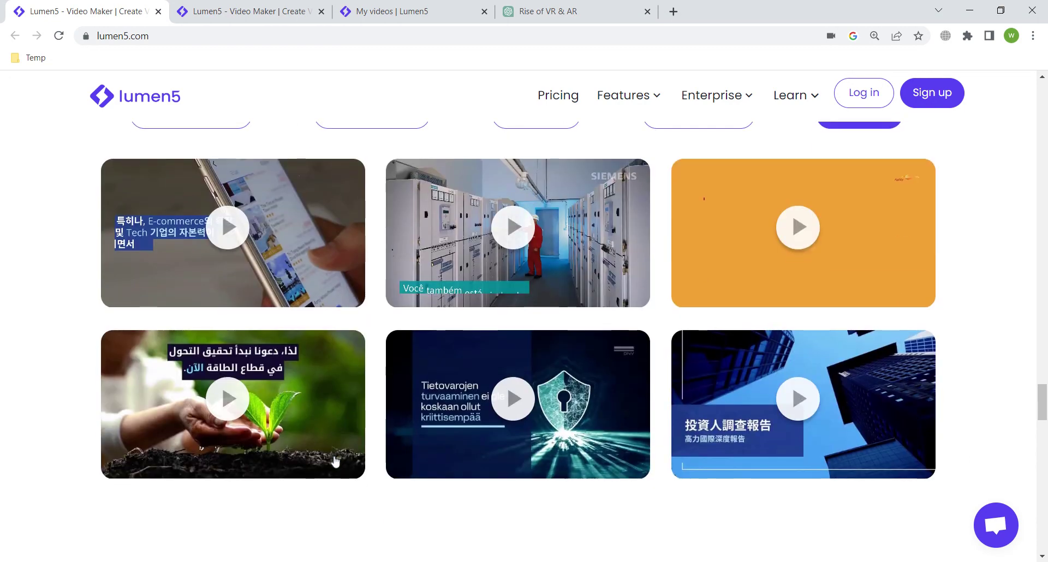
scroll(837, 326, "up", 6)
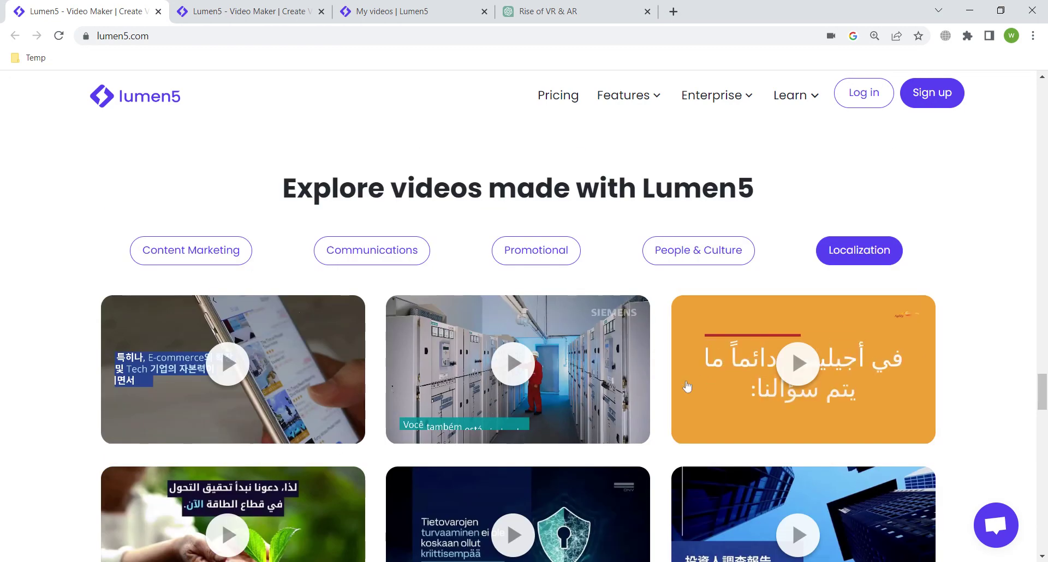
scroll(837, 326, "down", 8)
scroll(717, 370, "up", 20)
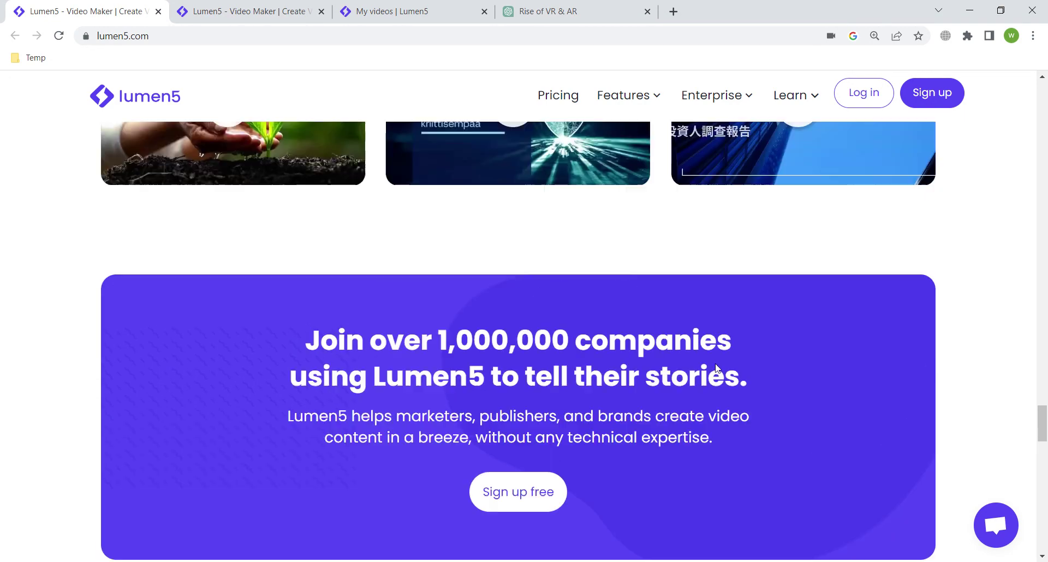
scroll(717, 369, "up", 20)
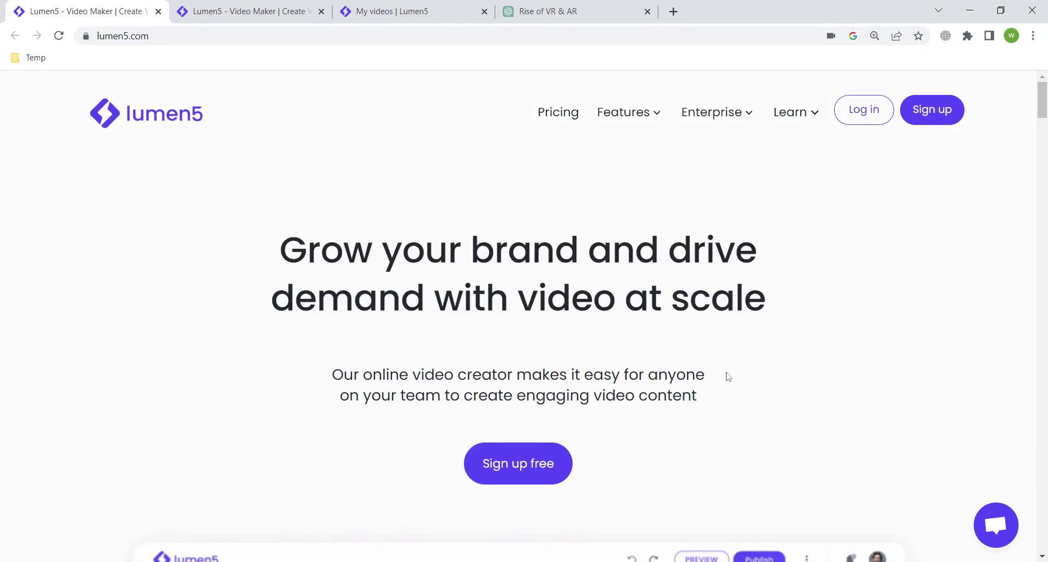
Switch to the open Lumen5 pricing page and review the Basic, Starter, Professional, Enterprise and Community plan cards
left_click(205, 10)
scroll(452, 384, "down", 5)
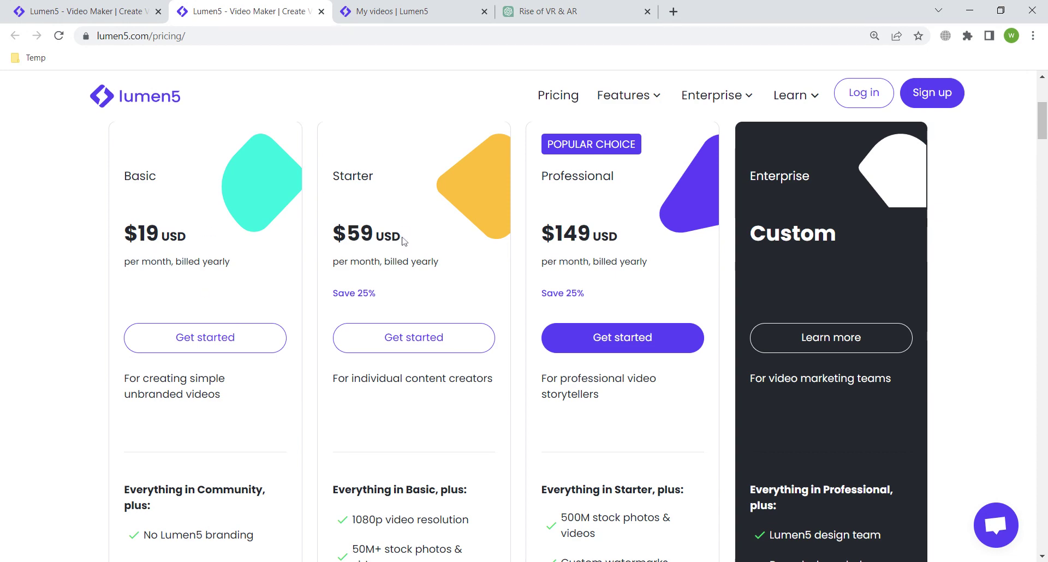
scroll(136, 382, "down", 3)
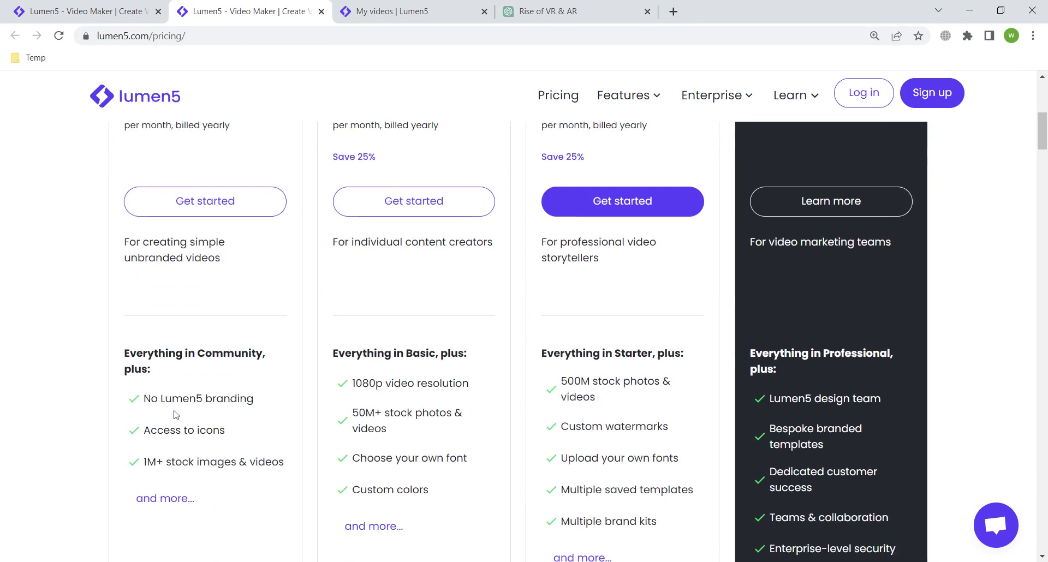
scroll(218, 426, "down", 4)
scroll(201, 441, "down", 3)
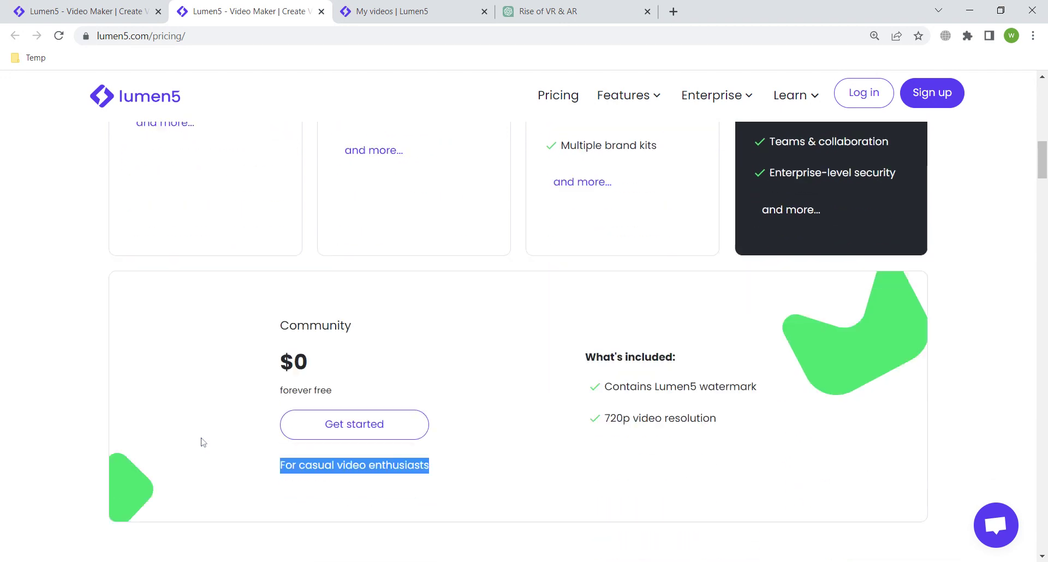
scroll(186, 431, "up", 6)
Compare the plans' usage limits and rendering options in the feature comparison table, and return to the Community plan card
scroll(180, 427, "down", 11)
scroll(180, 427, "down", 3)
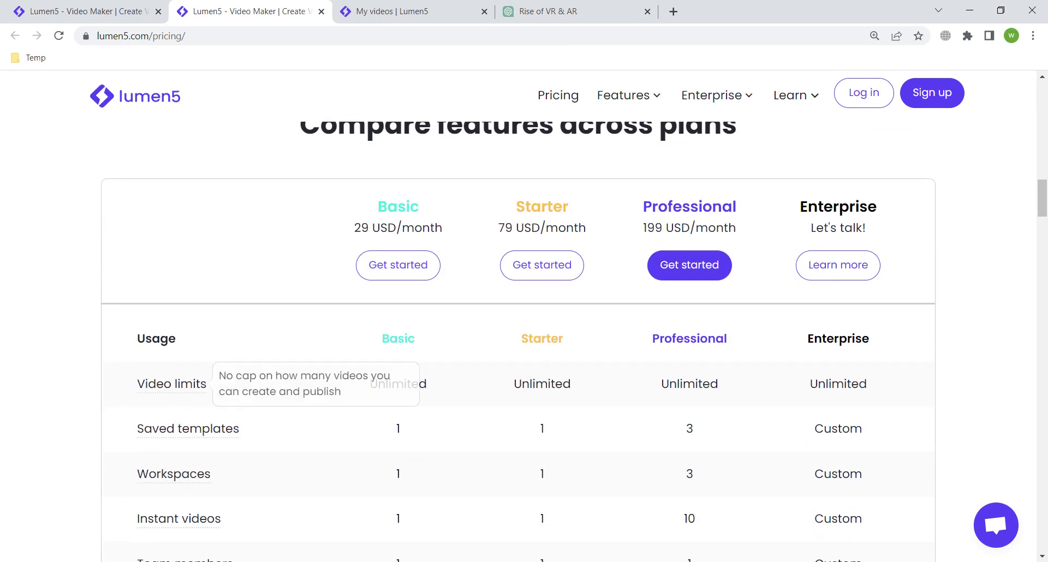
scroll(382, 316, "down", 5)
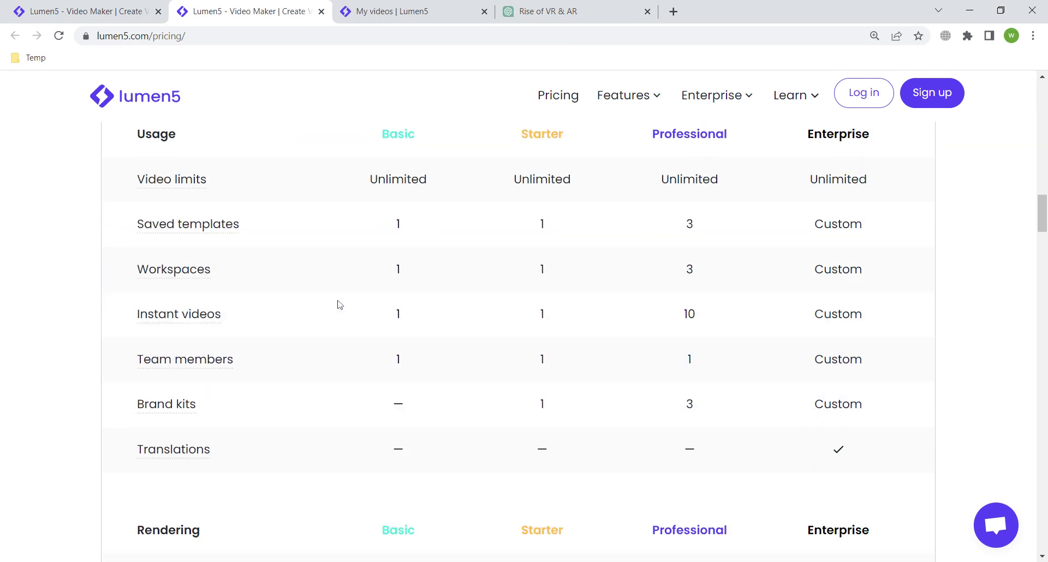
scroll(415, 338, "down", 1)
scroll(414, 339, "down", 4)
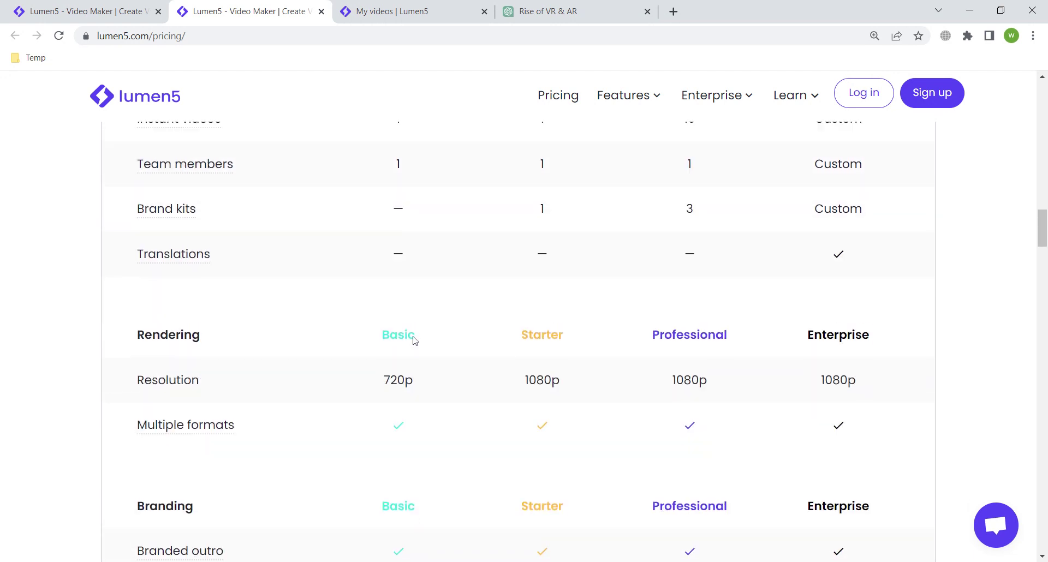
scroll(416, 336, "up", 5)
scroll(416, 335, "down", 4)
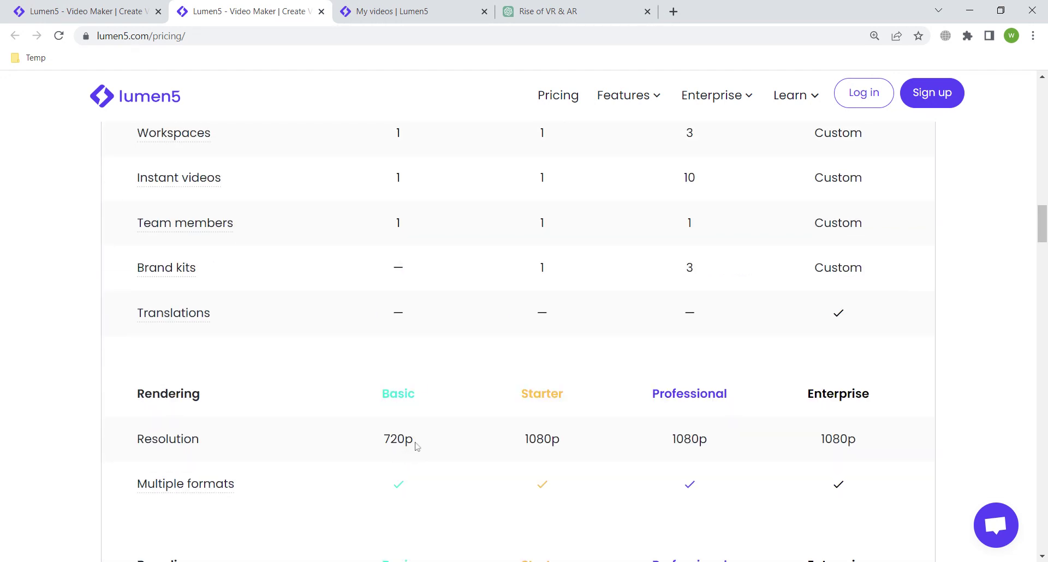
scroll(564, 462, "up", 7)
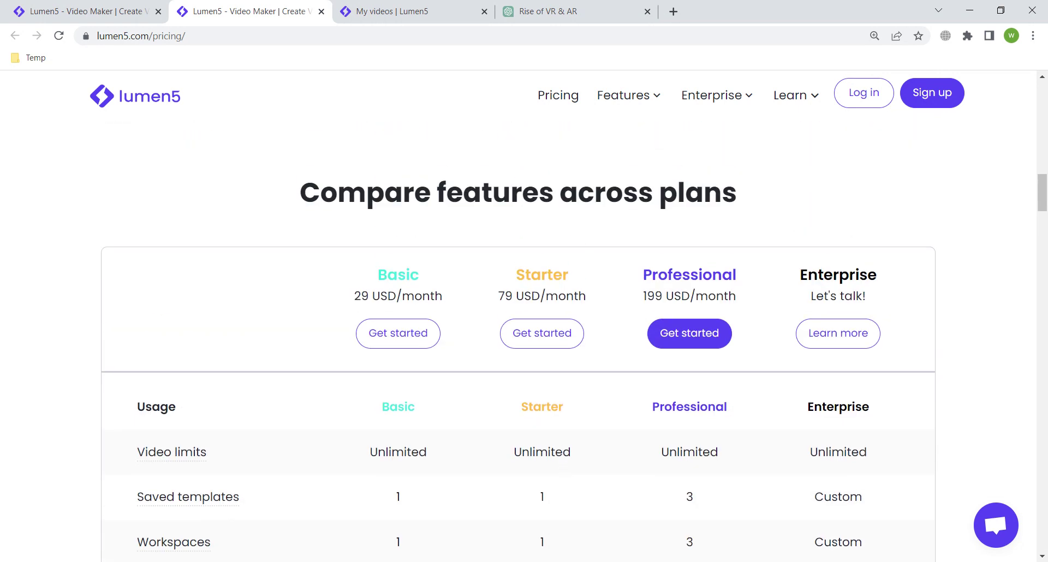
scroll(519, 328, "down", 7)
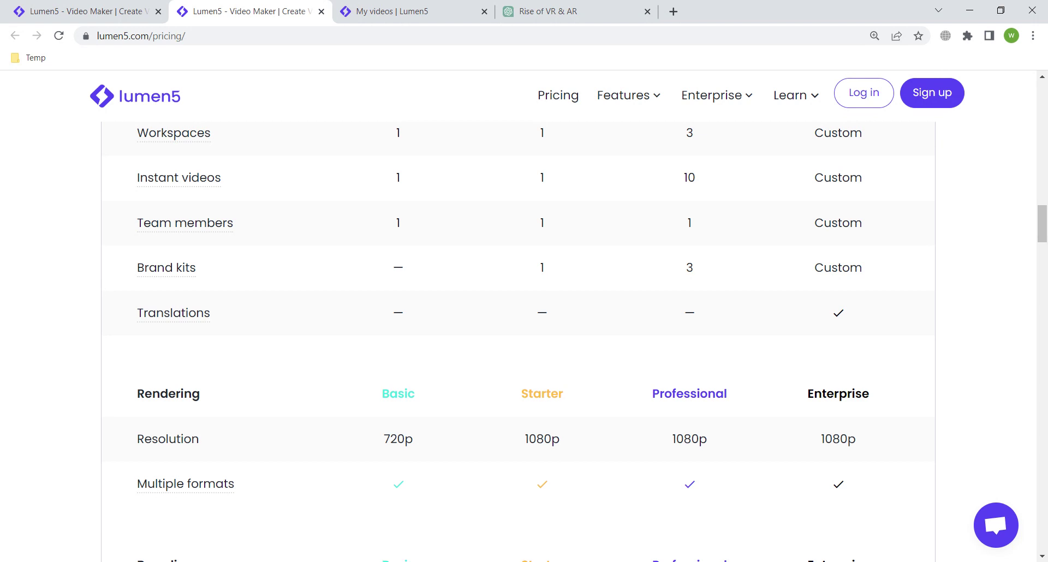
scroll(718, 425, "up", 3)
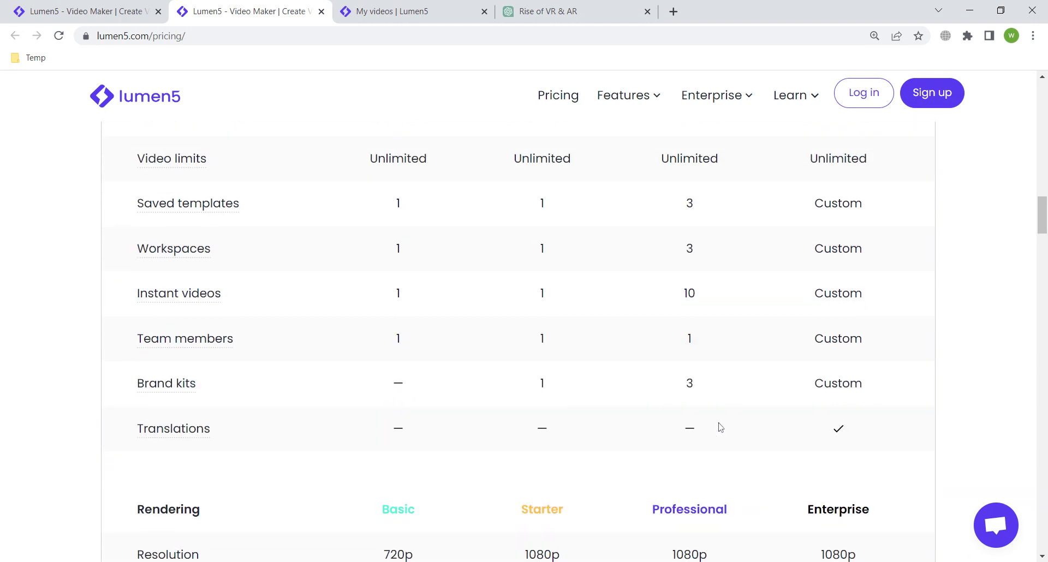
scroll(754, 312, "down", 5)
scroll(882, 386, "up", 8)
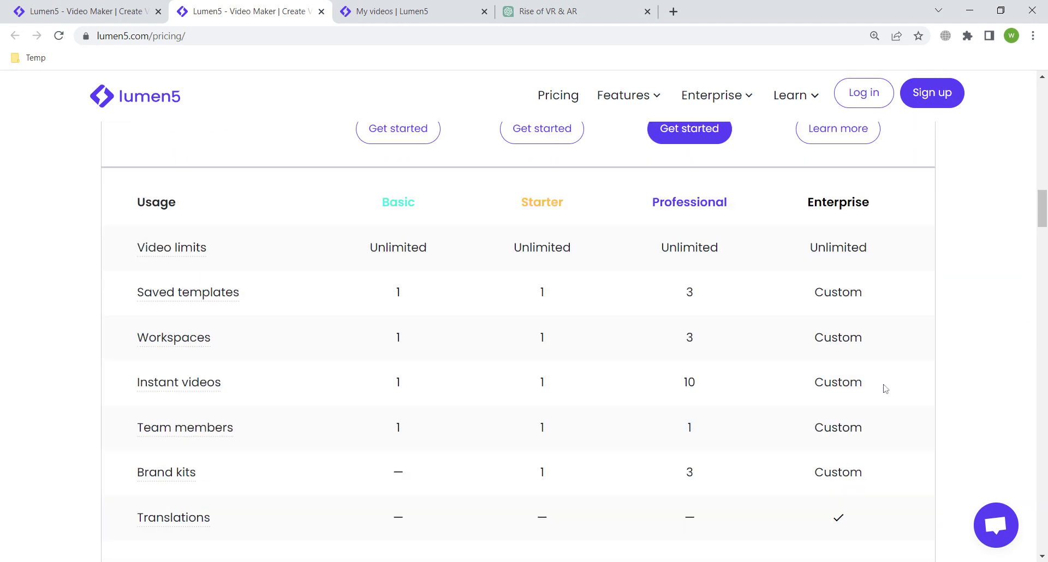
scroll(912, 389, "up", 6)
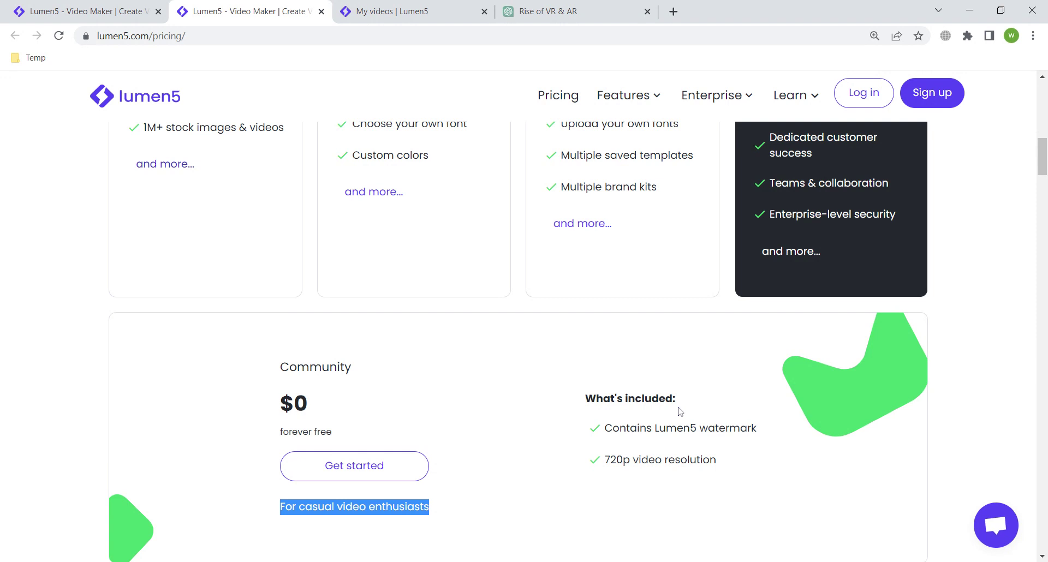
Examine the watermark and video resolution items included in the Community plan
left_click_drag(631, 428, 729, 429)
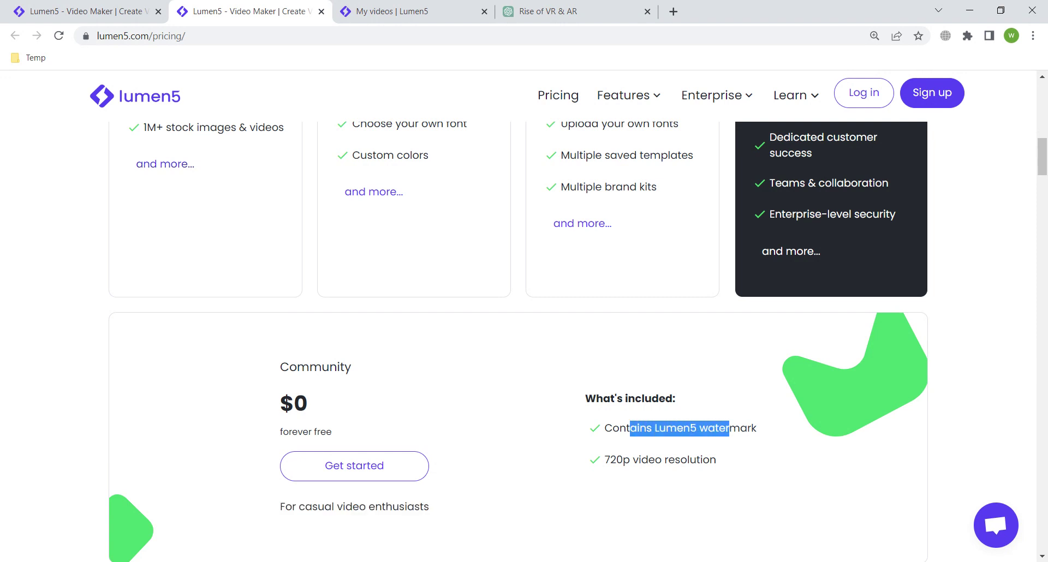
triple_click(729, 429)
left_click(729, 429)
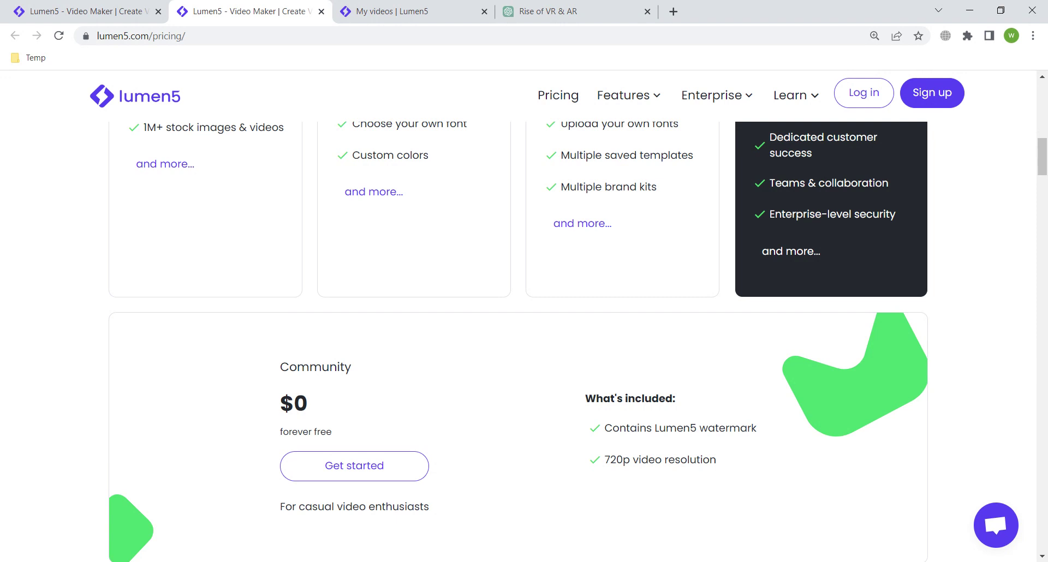
scroll(615, 382, "up", 10)
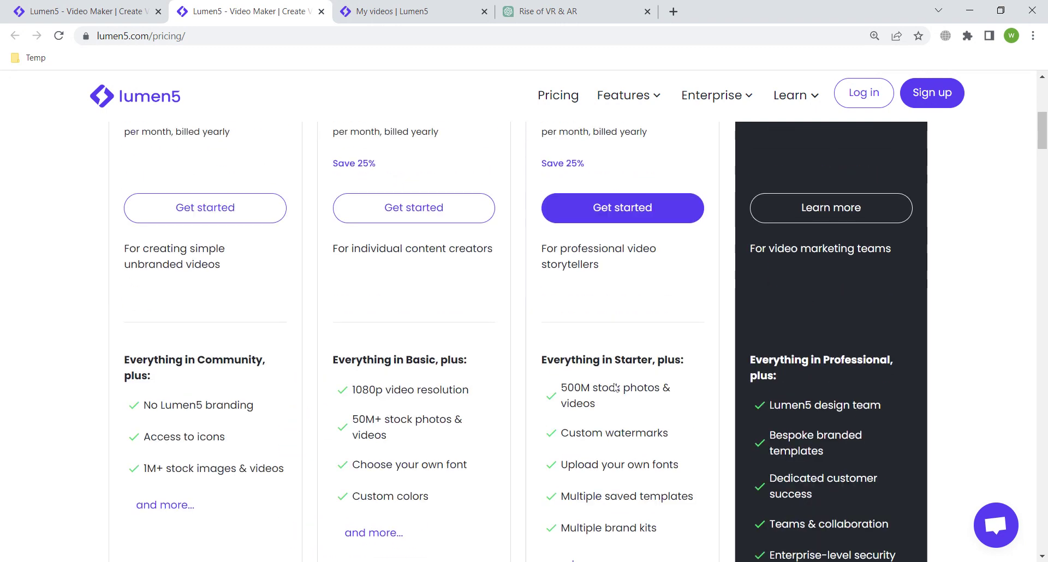
Close the Lumen5 pricing page and homepage, and switch to the ChatGPT conversation "Rise of VR & AR"
left_click(322, 12)
left_click(158, 11)
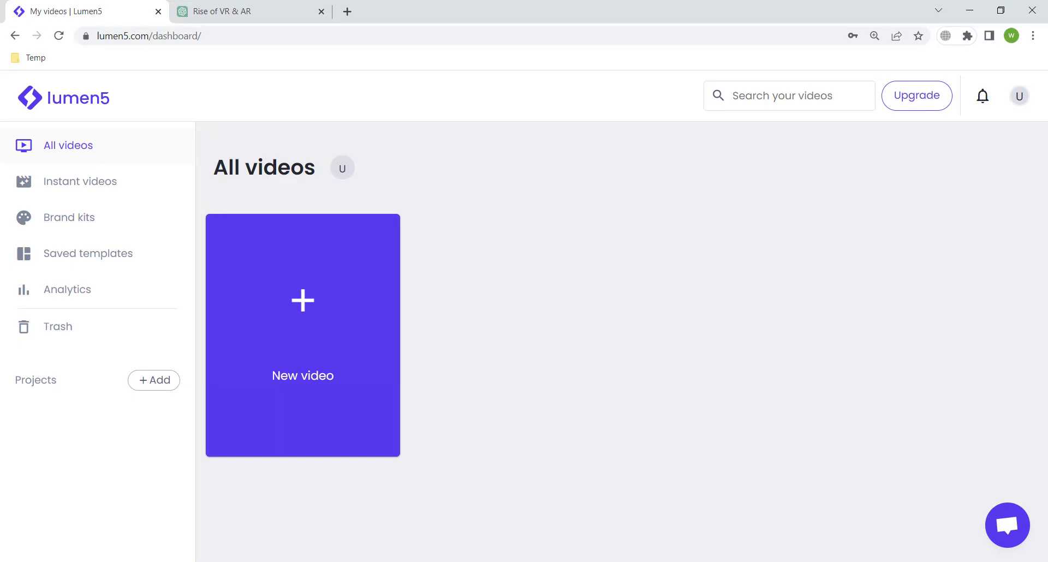
left_click(258, 7)
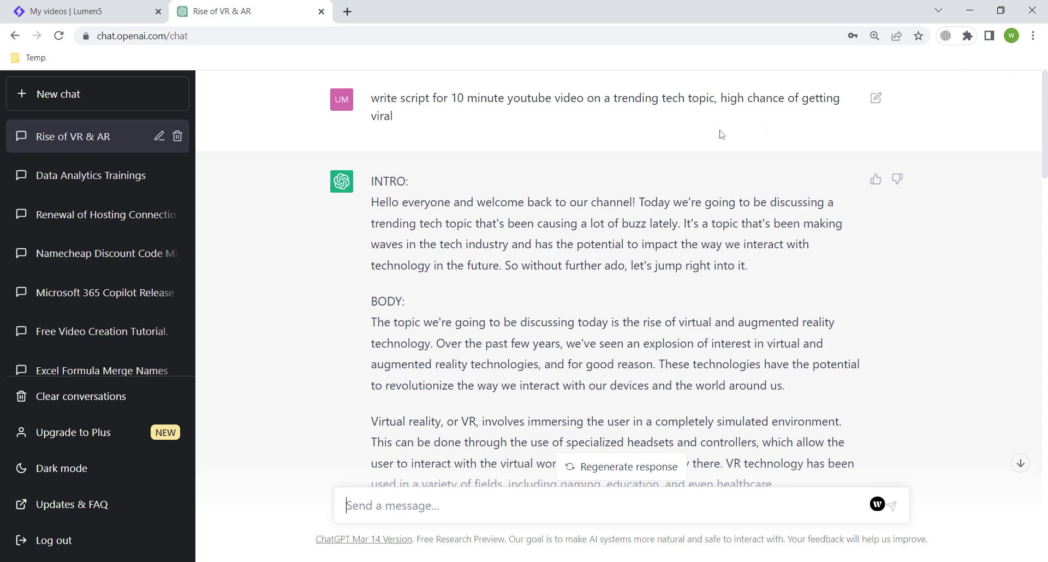
Copy the expanded 10-minute video script from "Hello everyone and welcome back" through the end of its conclusion
scroll(721, 135, "down", 12)
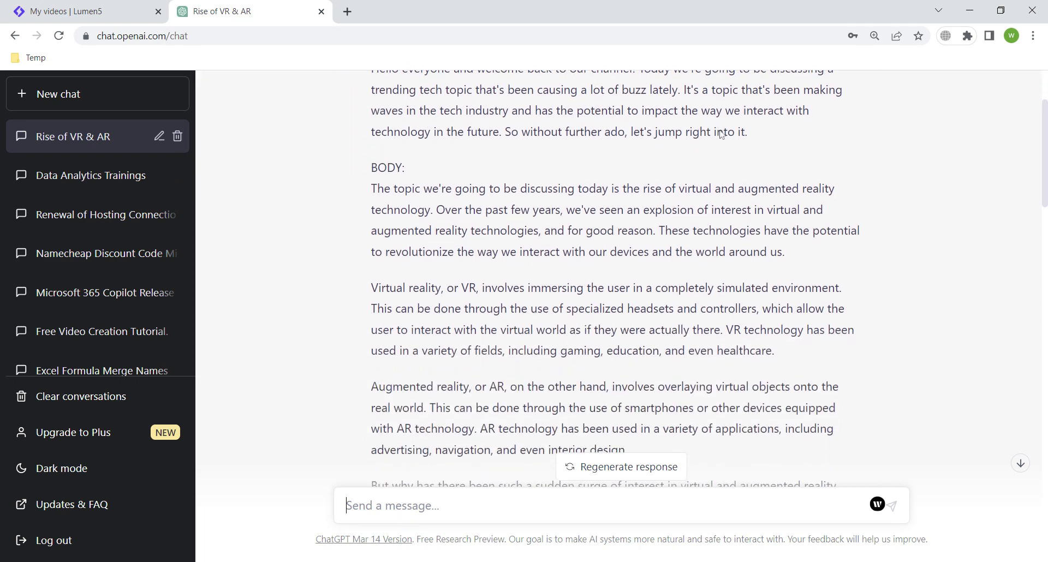
scroll(669, 145, "down", 7)
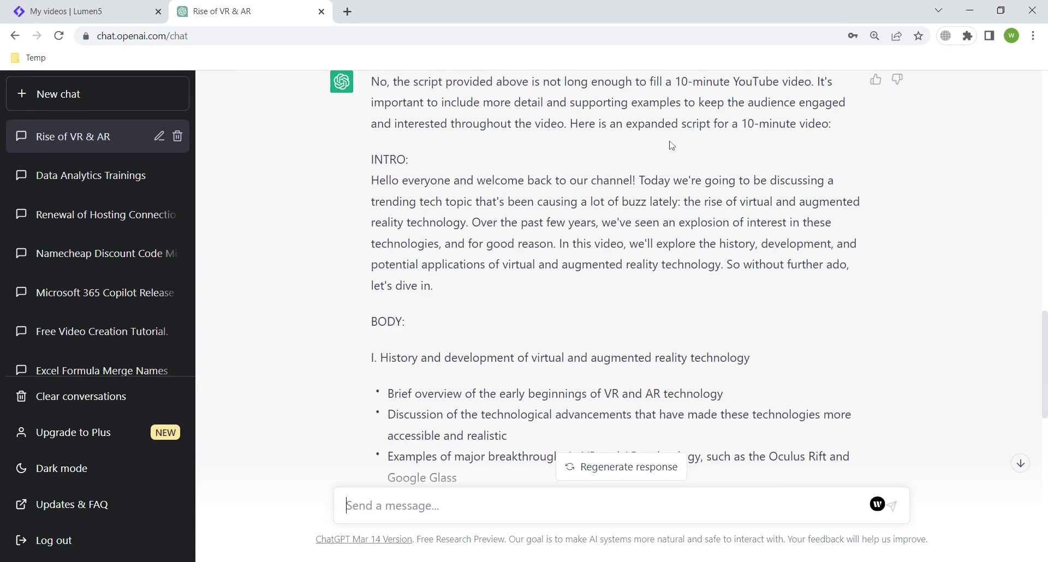
scroll(516, 217, "up", 3)
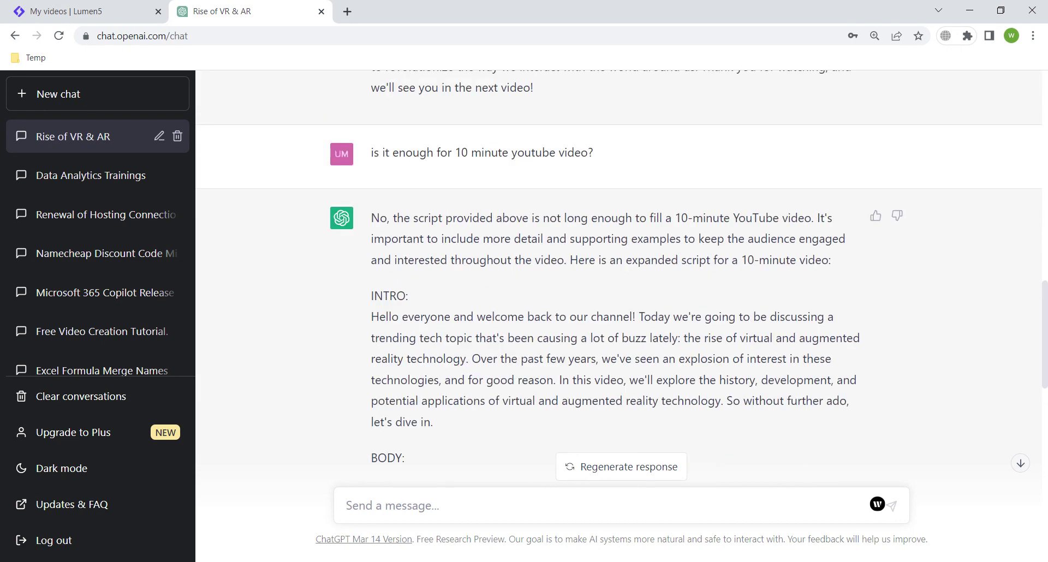
scroll(617, 273, "down", 3)
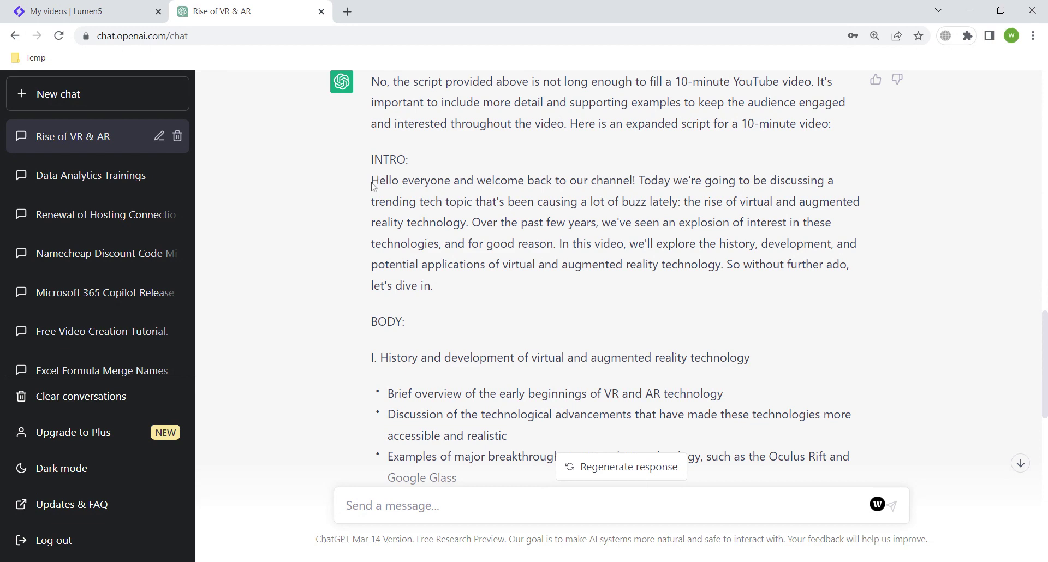
left_click_drag(373, 187, 669, 375)
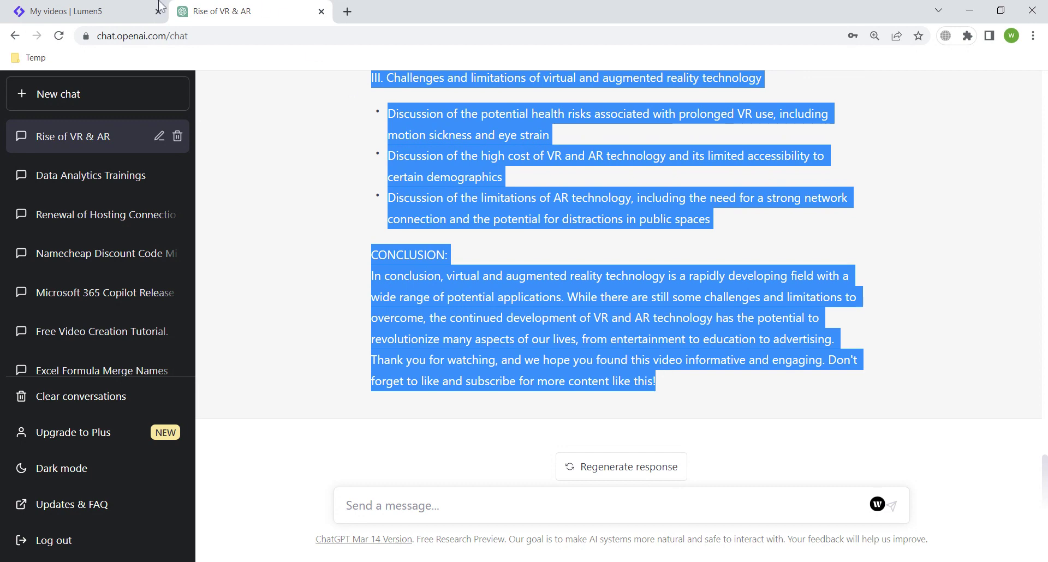
Start a new video in Lumen5 and browse the template gallery through to the Assorted section
left_click(136, 6)
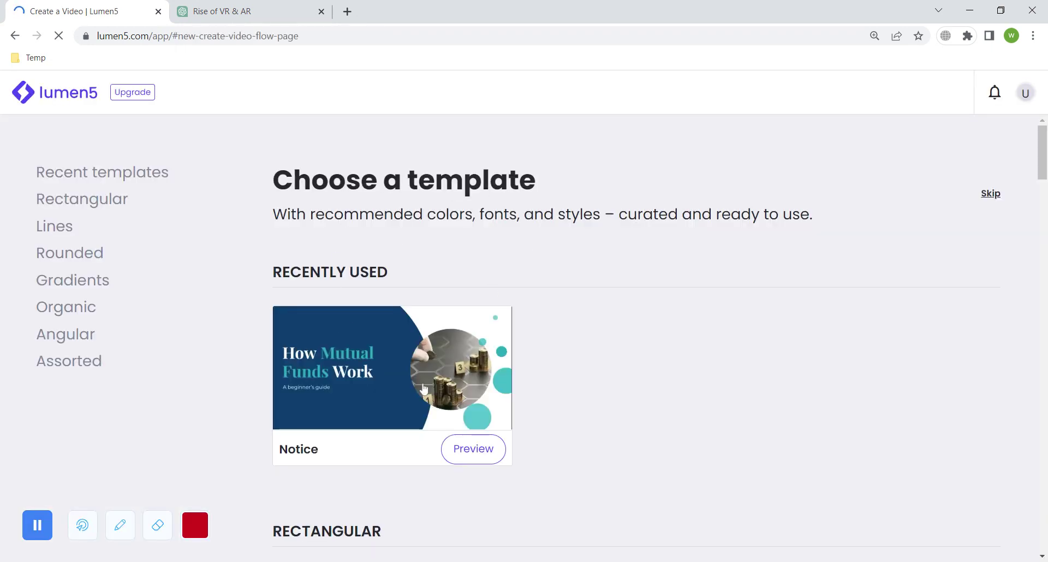
scroll(395, 276, "down", 6)
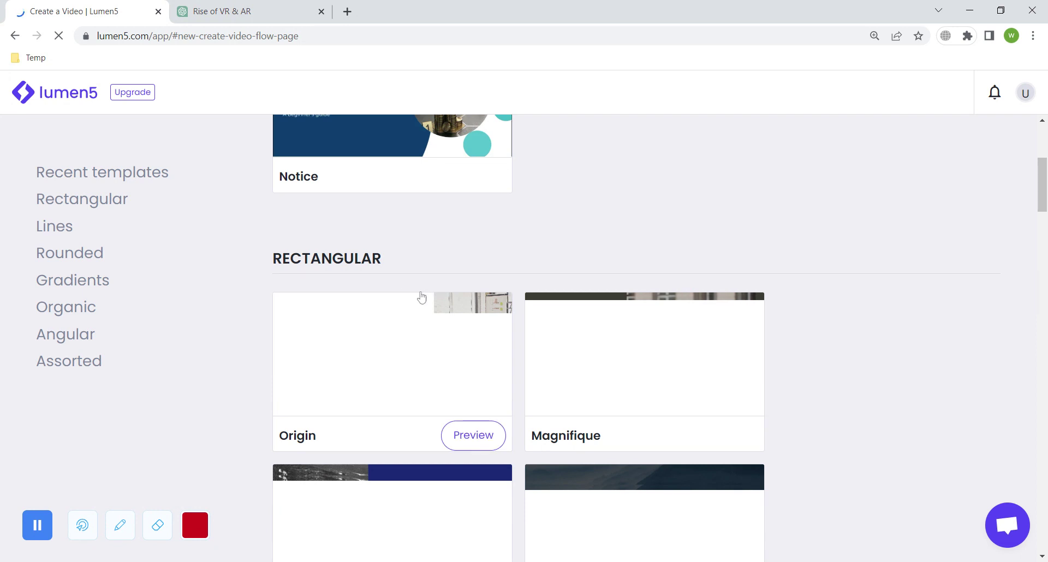
scroll(382, 294, "down", 2)
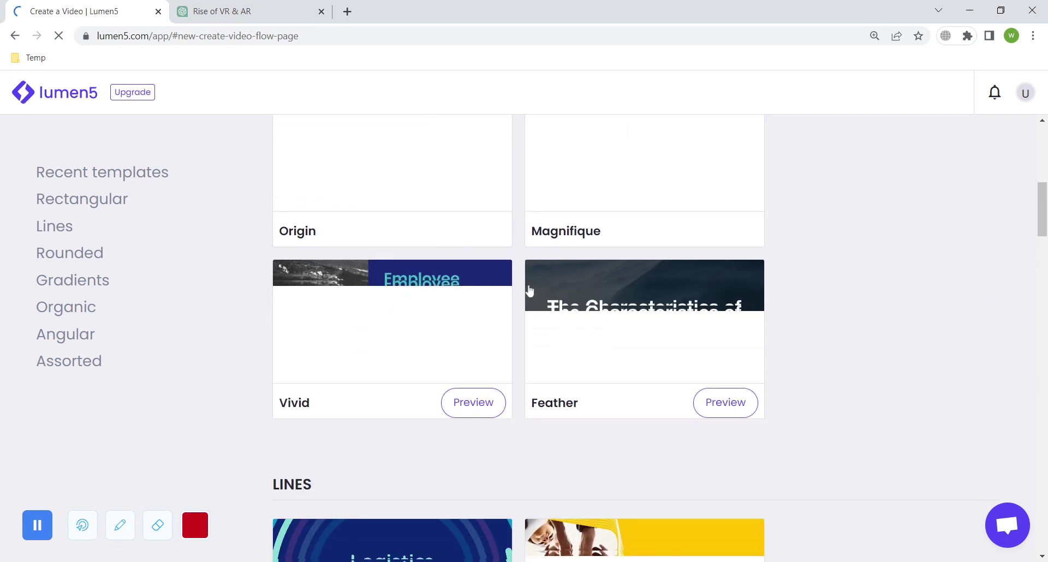
scroll(529, 290, "down", 6)
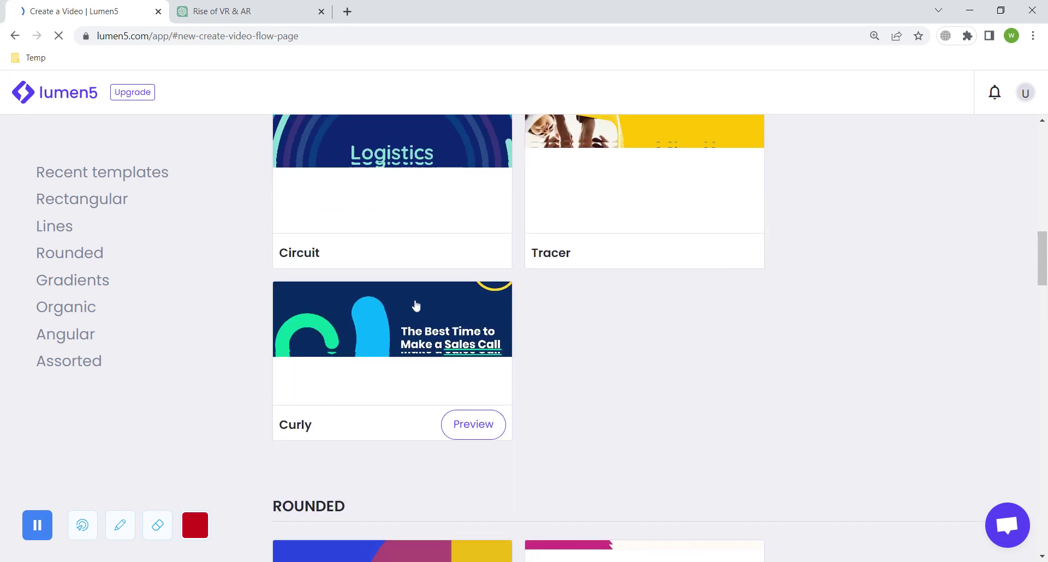
scroll(414, 303, "down", 7)
scroll(416, 304, "down", 20)
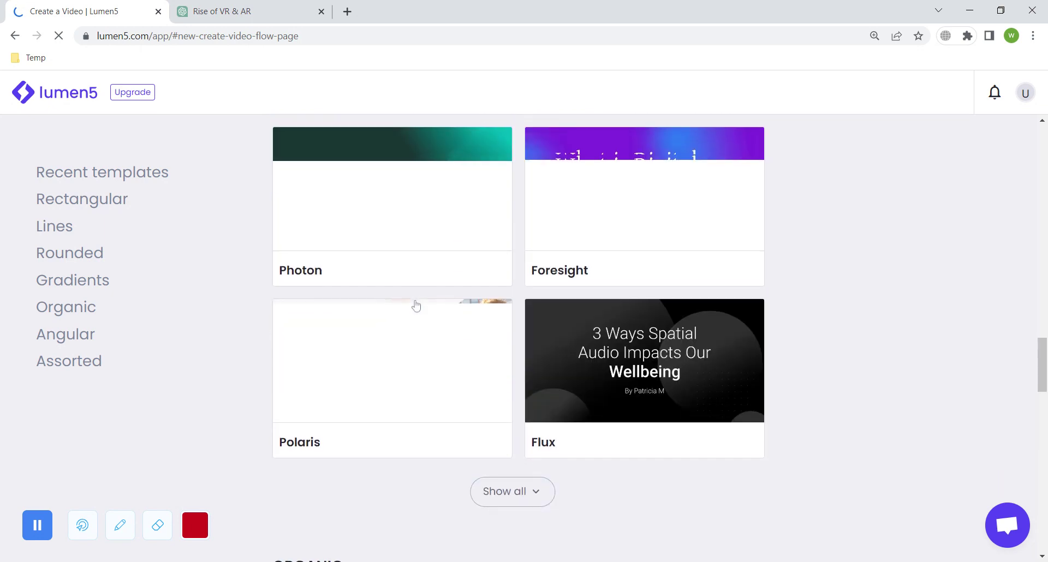
scroll(416, 306, "down", 12)
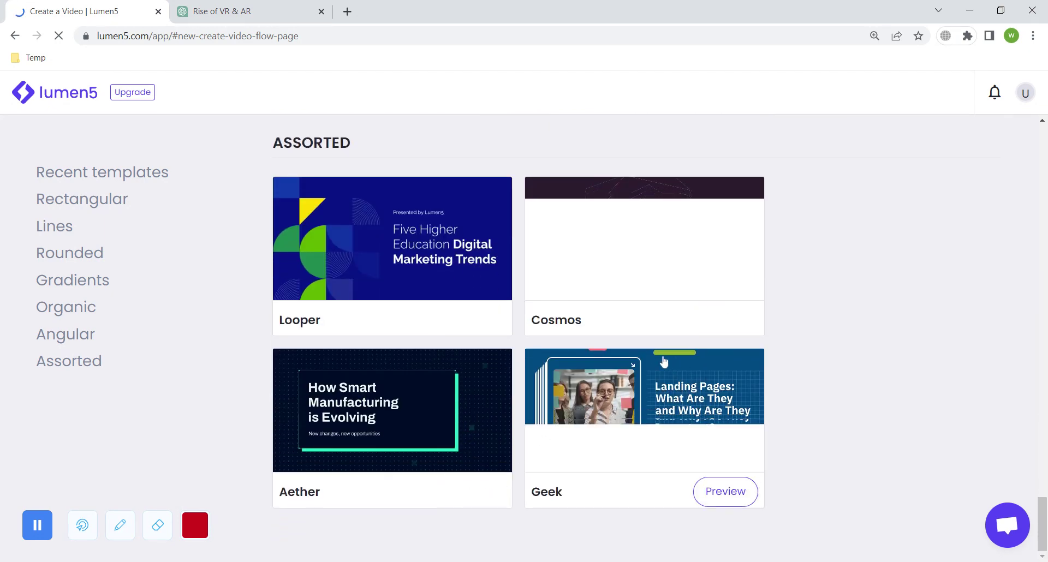
scroll(625, 376, "up", 5)
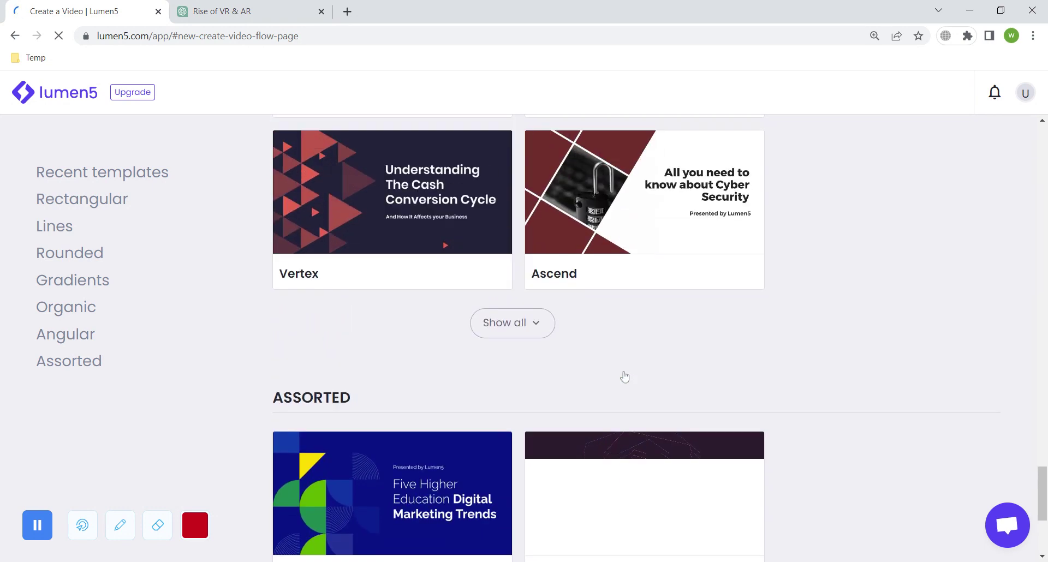
Show all Angular templates and look through them and the Assorted templates
left_click(548, 351)
scroll(525, 398, "down", 5)
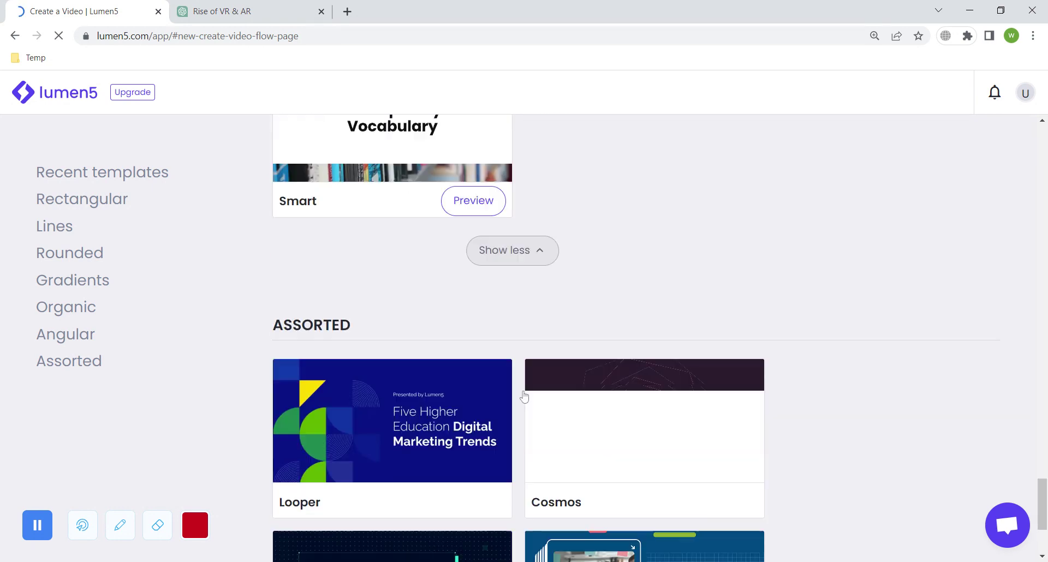
scroll(525, 398, "up", 5)
scroll(524, 397, "down", 7)
scroll(524, 396, "down", 1)
scroll(533, 382, "up", 15)
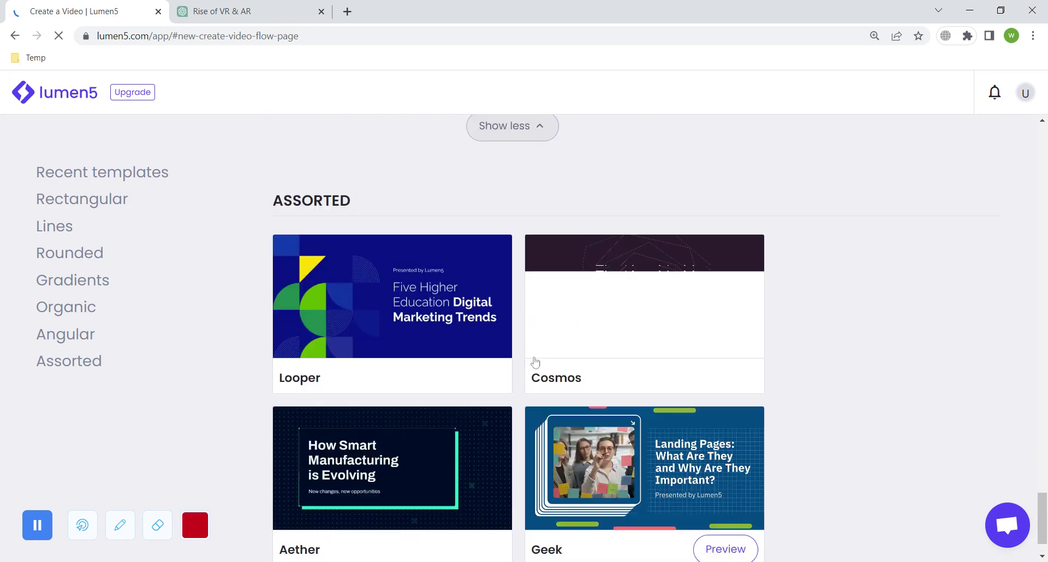
Show all Gradients templates and look through them
scroll(529, 348, "up", 8)
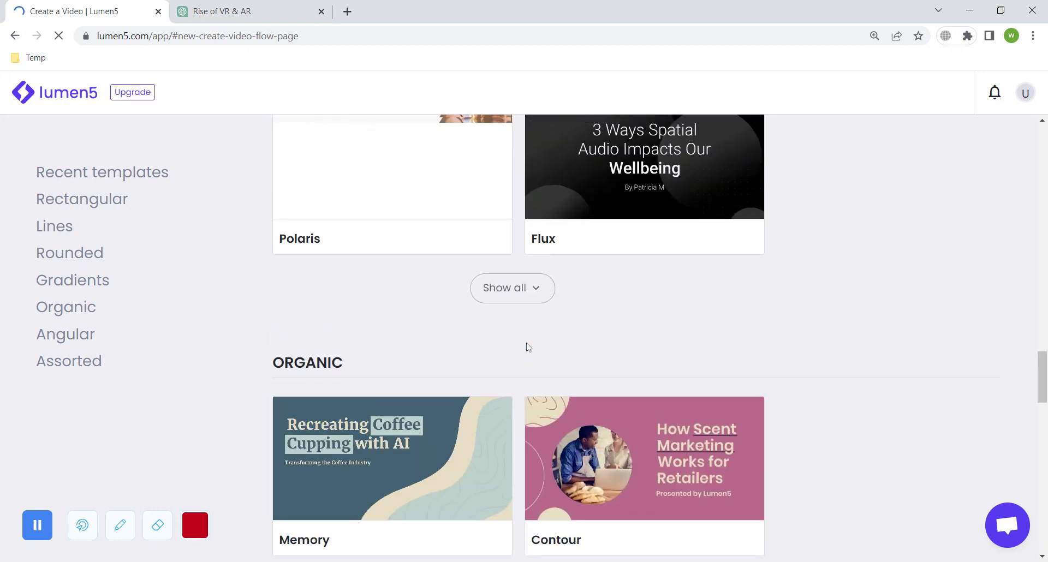
left_click(529, 352)
scroll(491, 328, "up", 3)
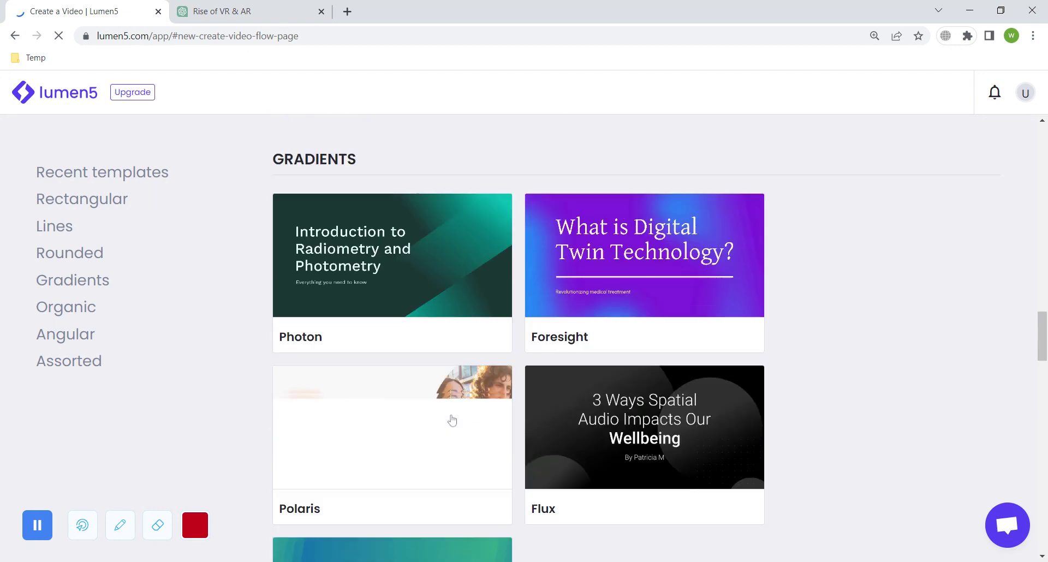
scroll(600, 350, "down", 3)
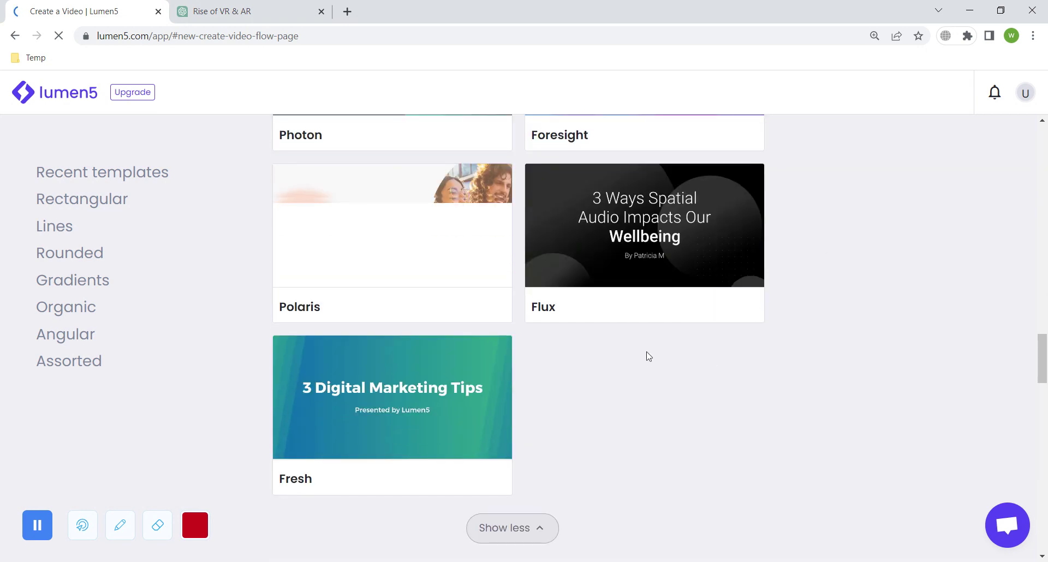
Show all Rounded templates and compare their designs
scroll(649, 356, "up", 7)
scroll(648, 355, "up", 3)
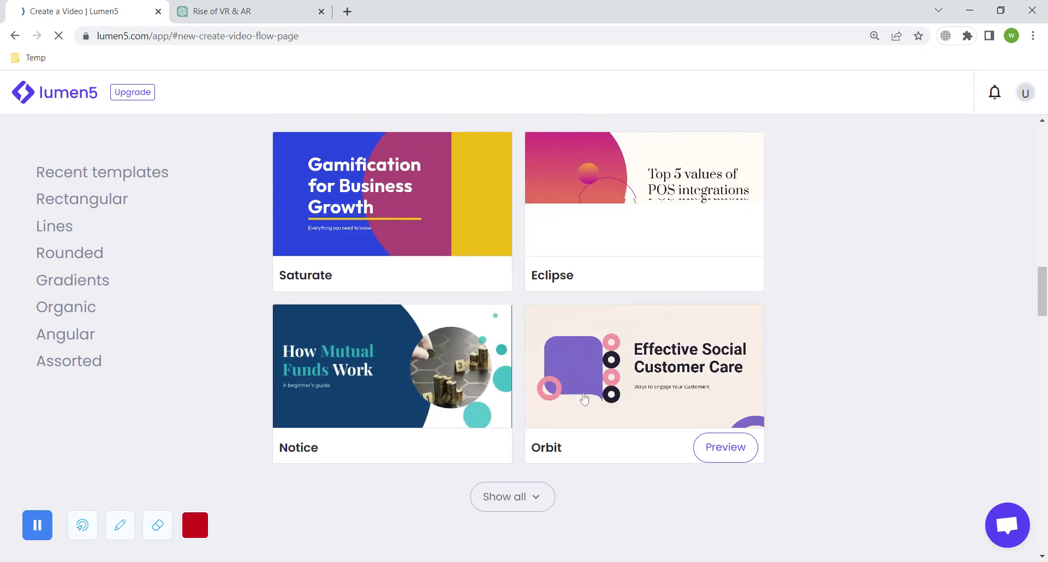
left_click(532, 496)
scroll(571, 372, "down", 6)
scroll(571, 372, "up", 3)
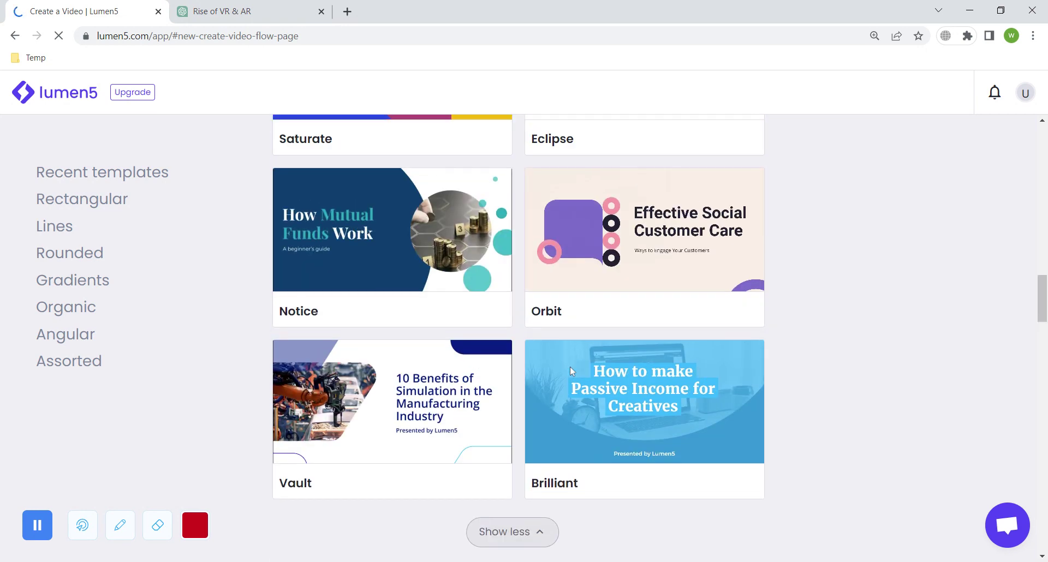
scroll(610, 373, "up", 3)
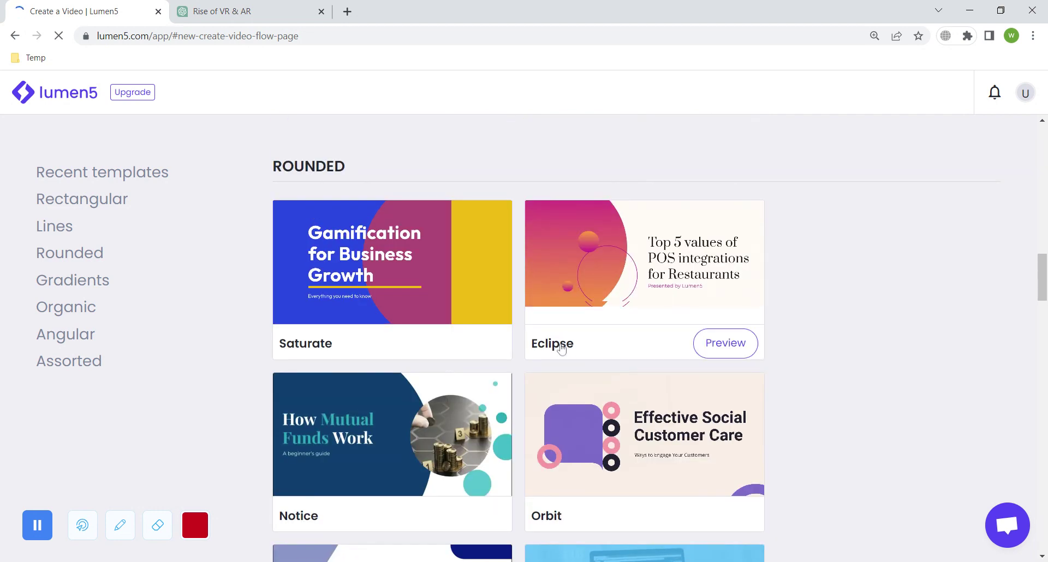
scroll(606, 372, "down", 2)
scroll(567, 338, "down", 4)
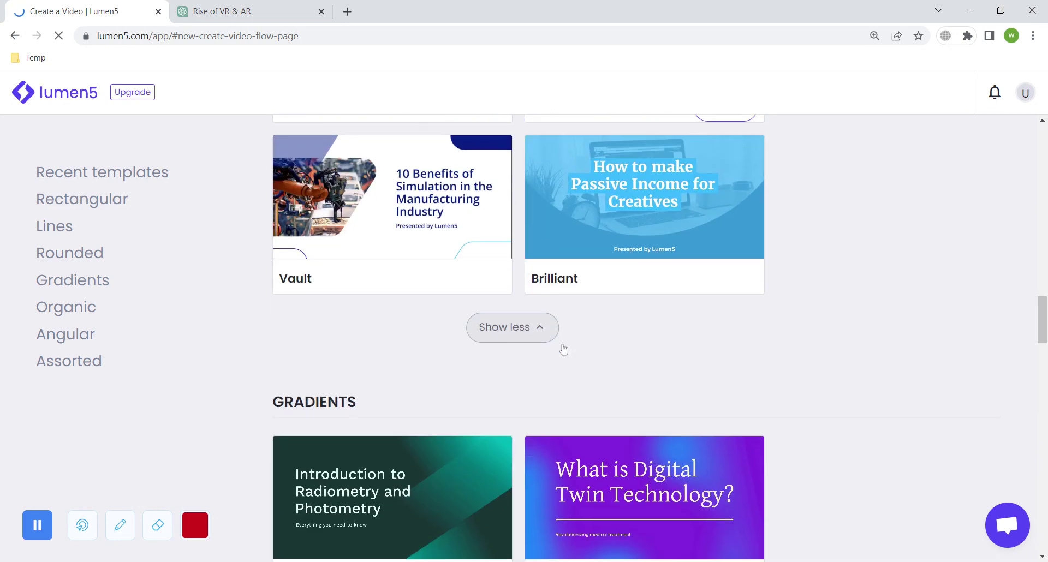
Preview the Flux template in 1:1 and 16:9 formats, and create the video from it in 16:9
scroll(595, 251, "down", 5)
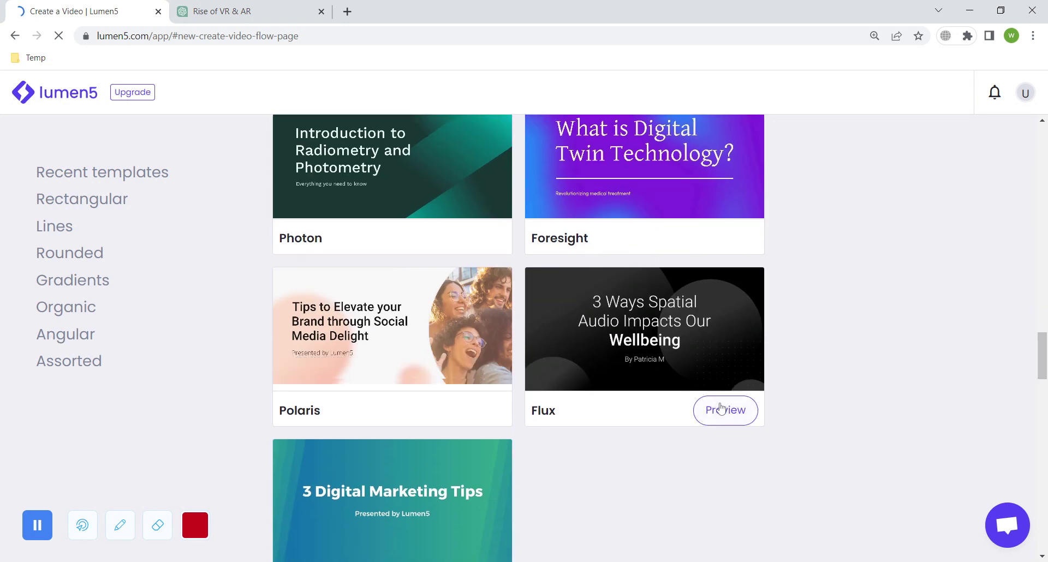
left_click(651, 373)
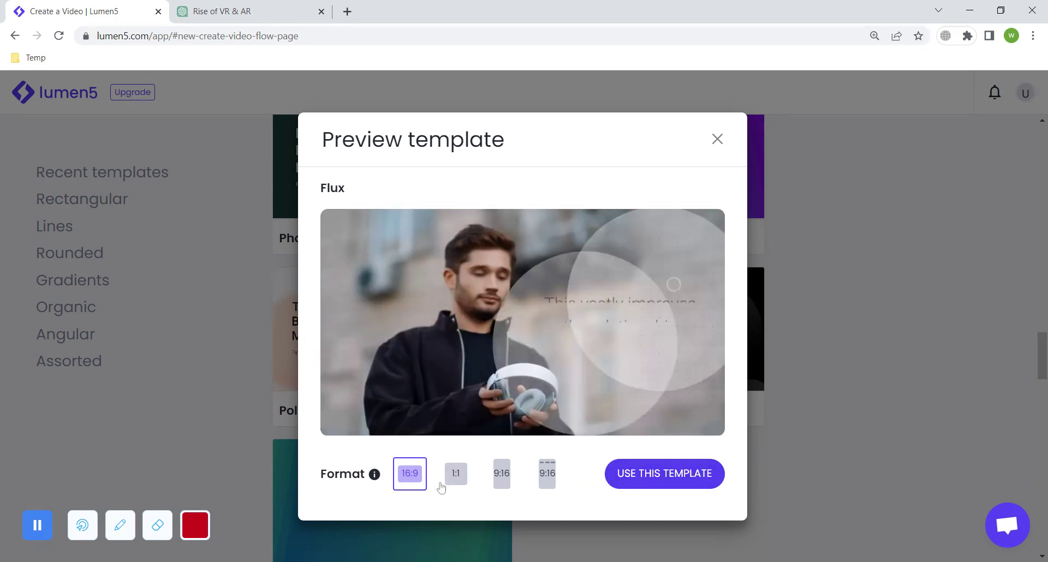
left_click(452, 478)
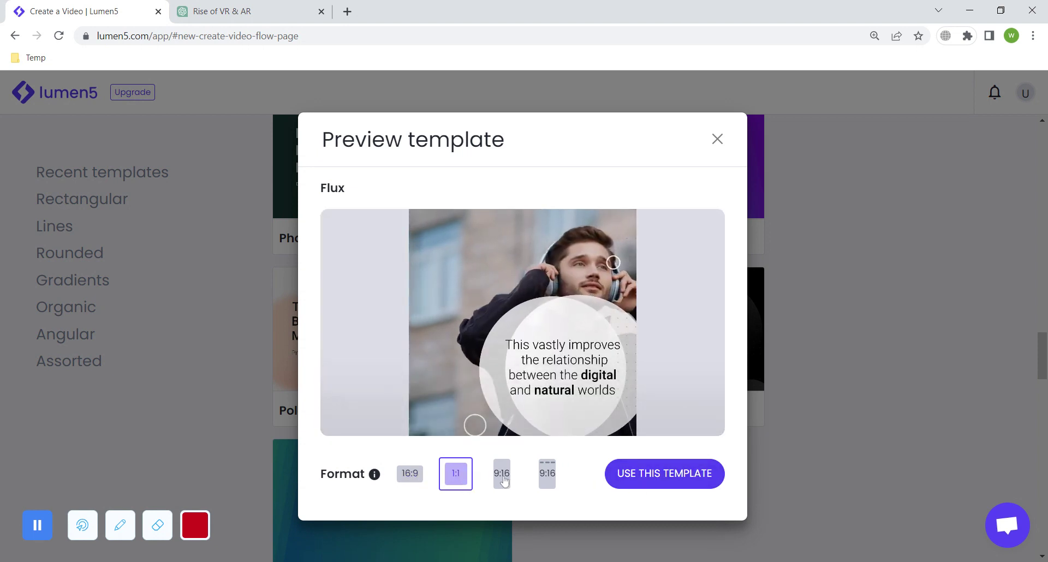
left_click(409, 479)
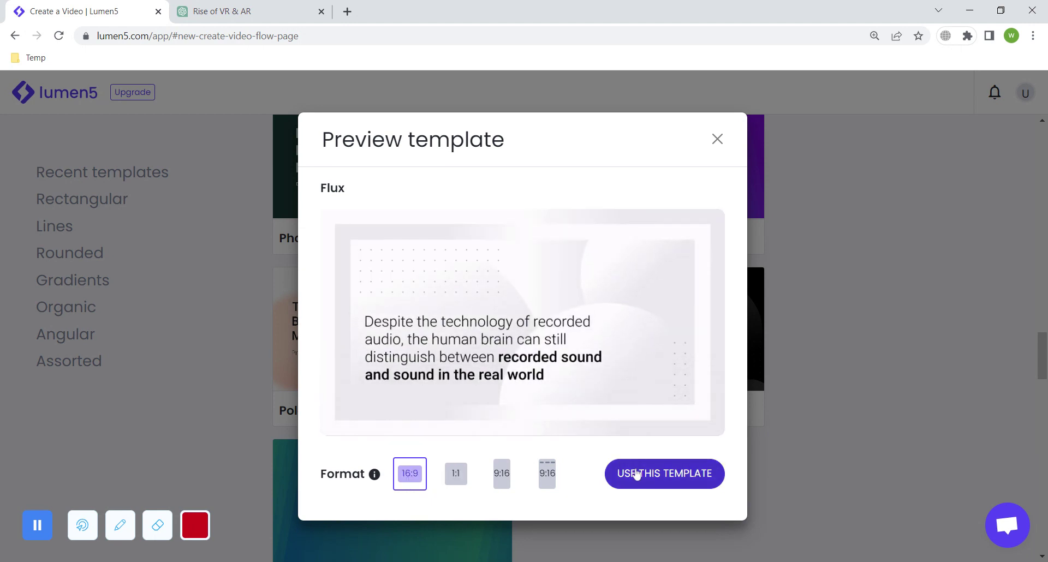
left_click(636, 475)
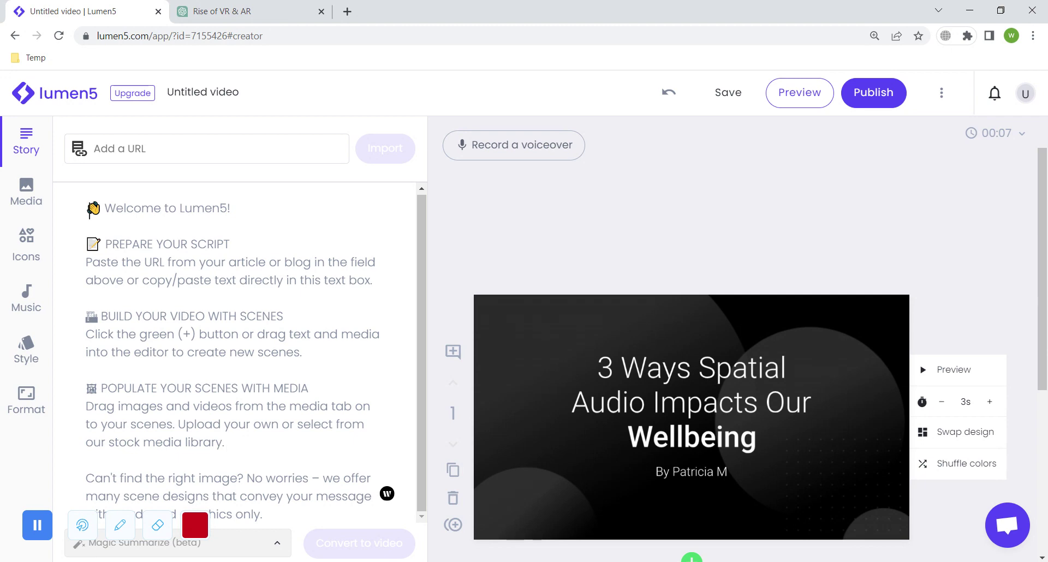
Paste the copied script into the video's story text and dismiss the text-to-video tip
key("ctrl+v")
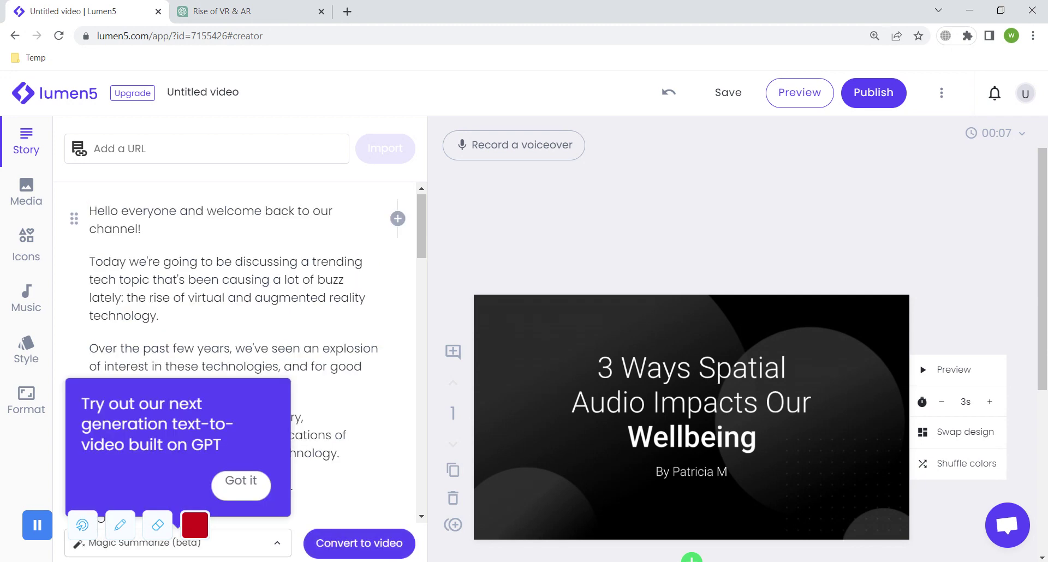
left_click(240, 485)
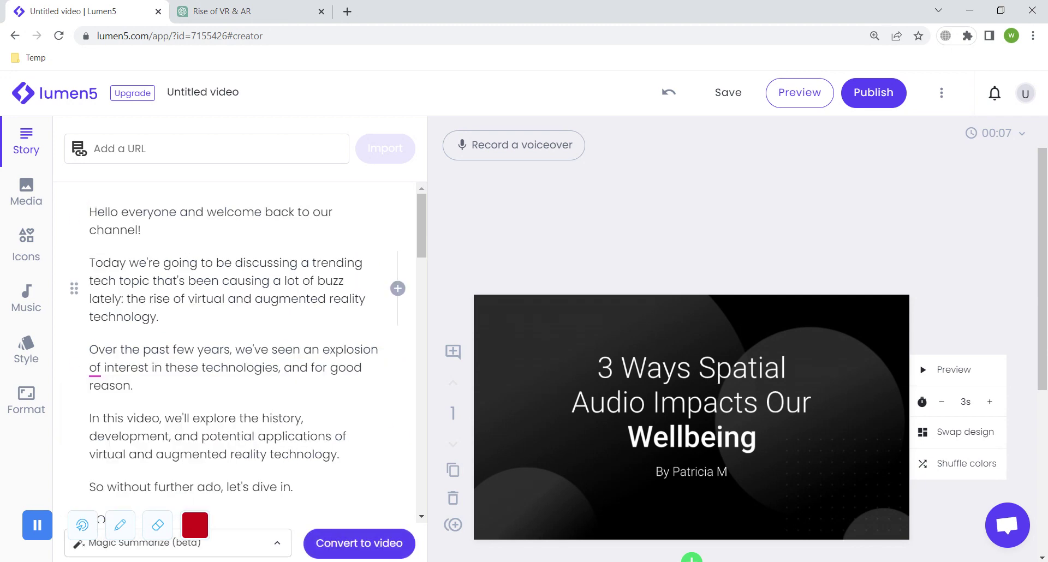
Delete the "BODY:" heading from the story text, keeping the sentence before it intact
scroll(240, 349, "down", 4)
scroll(241, 349, "up", 1)
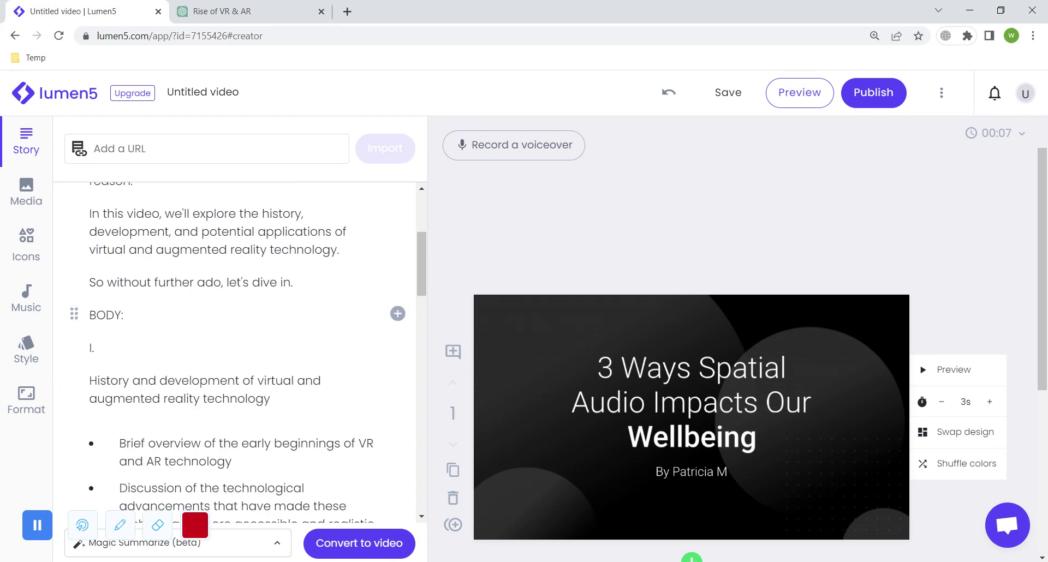
left_click_drag(131, 315, 82, 314)
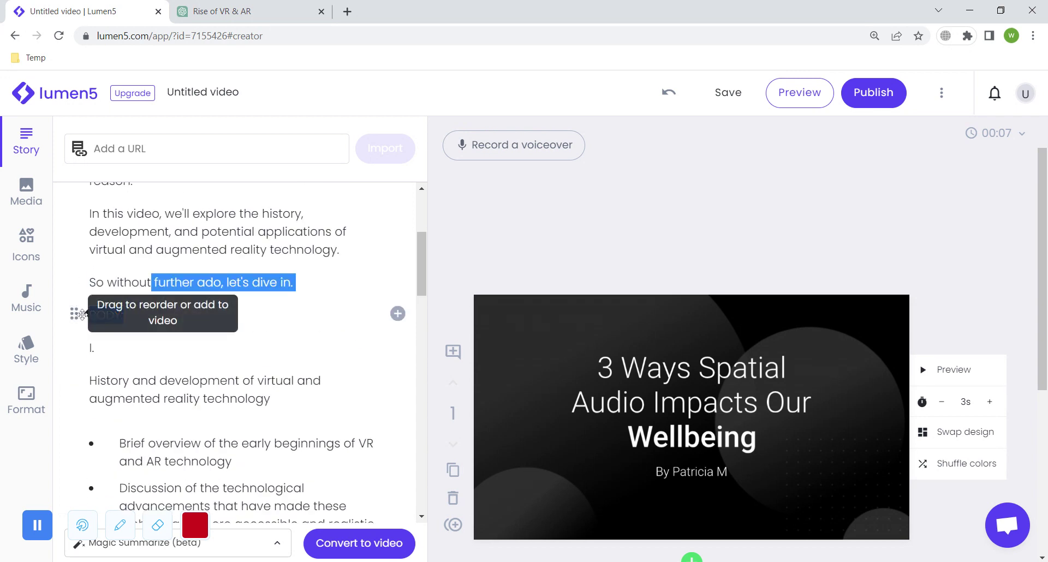
key("BackSpace")
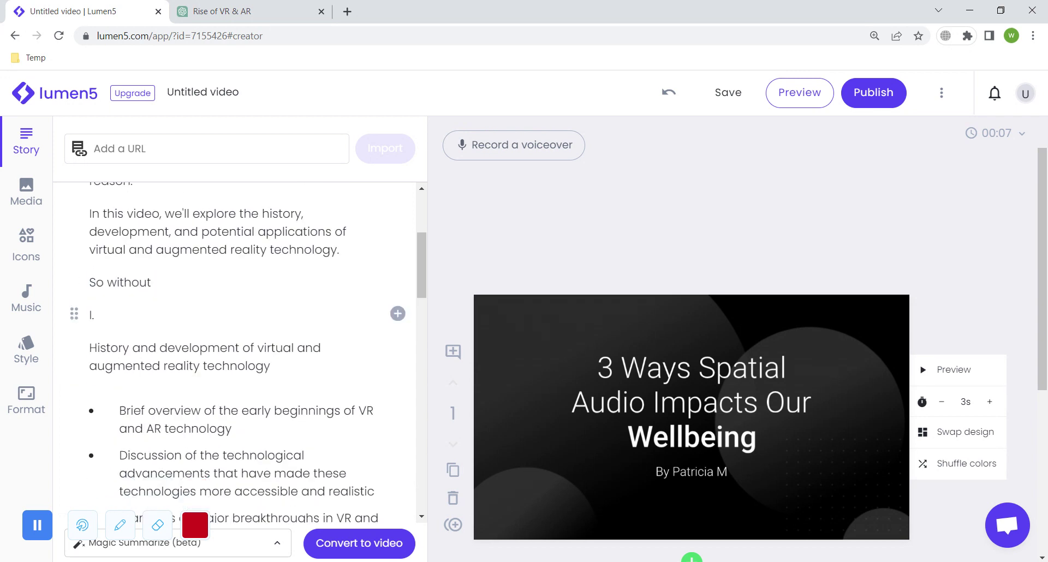
key("ctrl+z")
left_click_drag(124, 315, 97, 315)
key("BackSpace")
key("BackSpace")
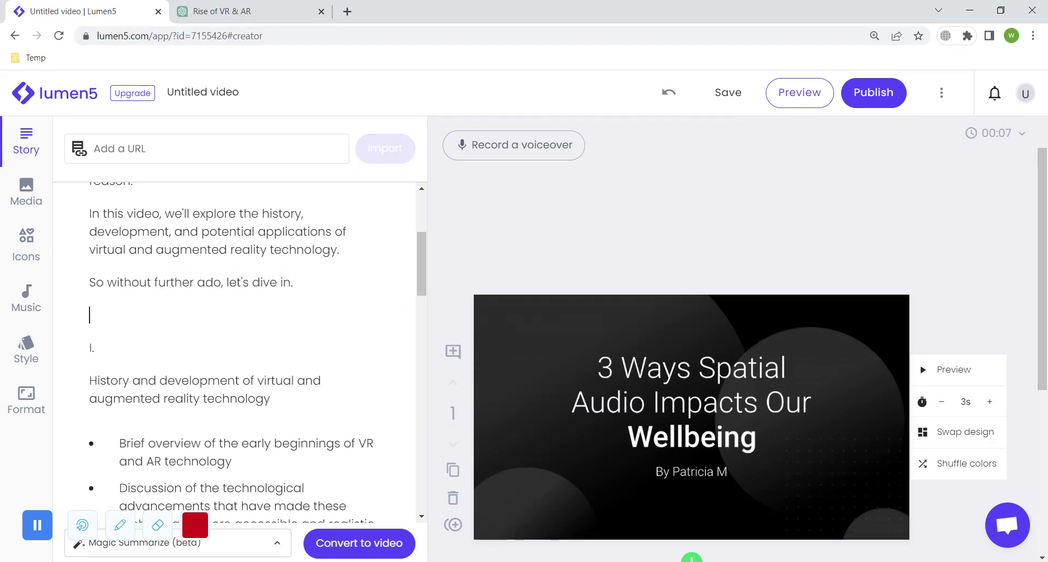
Remove the "CONCLUSION:" label from the start of the closing paragraph in the story text
scroll(240, 350, "down", 15)
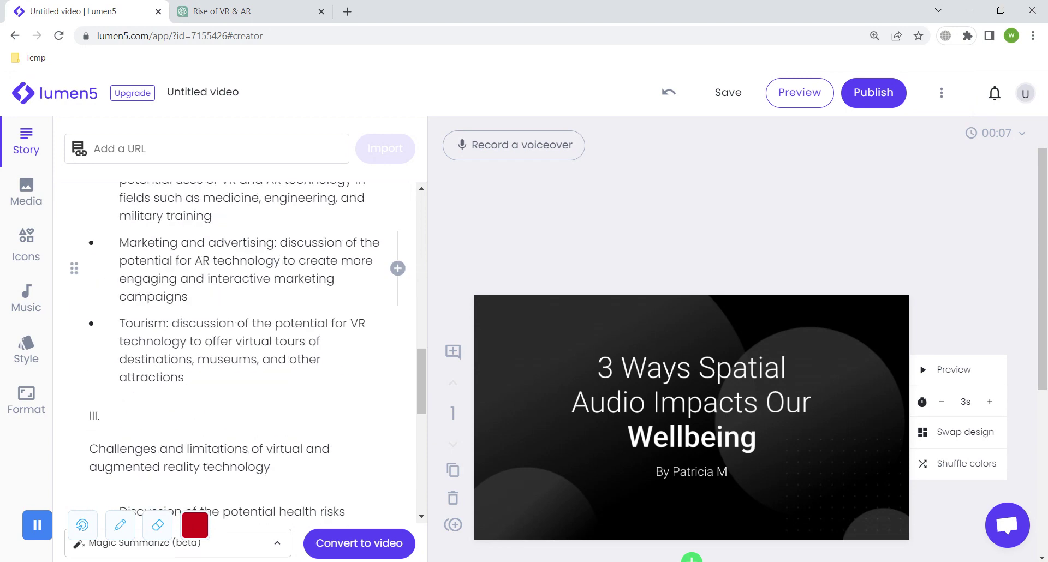
scroll(240, 349, "down", 2)
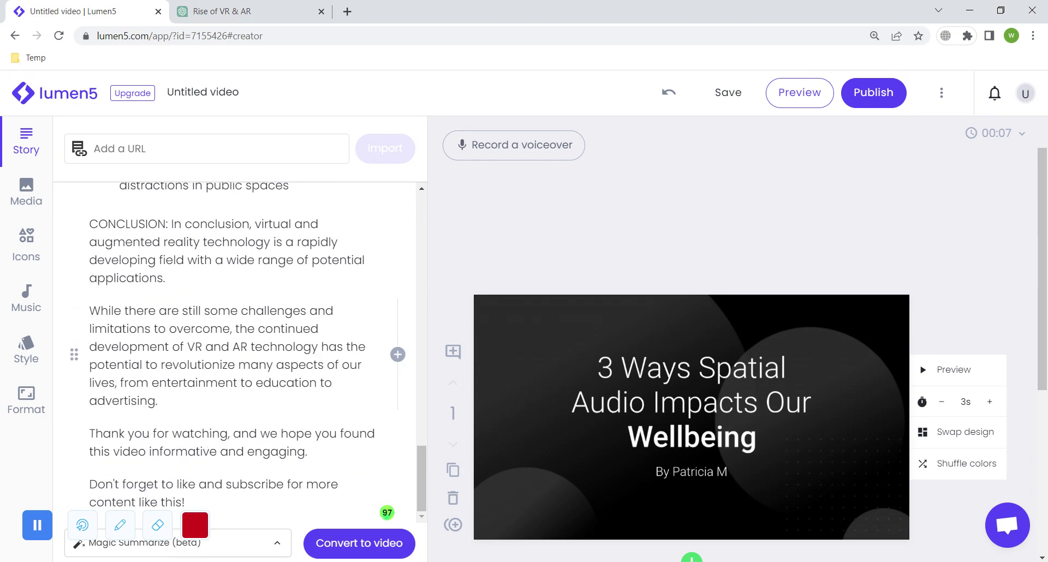
left_click_drag(169, 224, 89, 224)
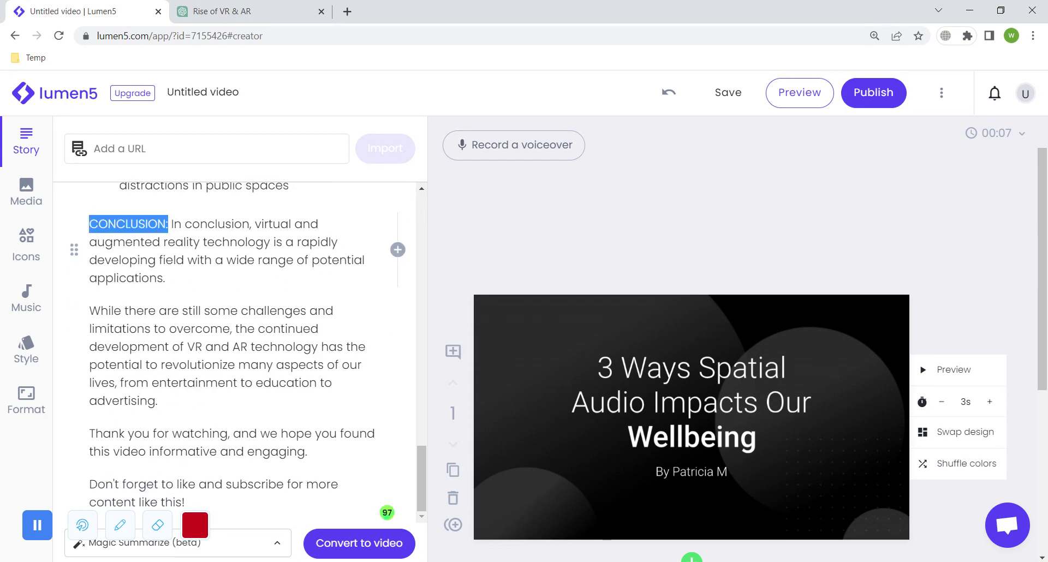
key("BackSpace")
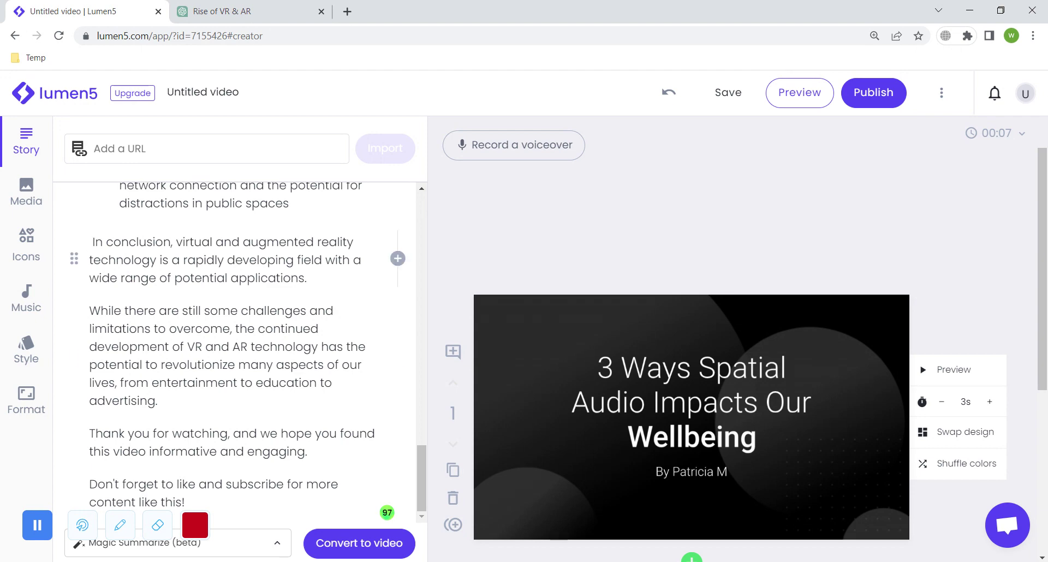
Check the cleaned-up script from the beginning and convert it to video with Magic Summarize (beta)
scroll(241, 360, "up", 20)
scroll(240, 360, "up", 2)
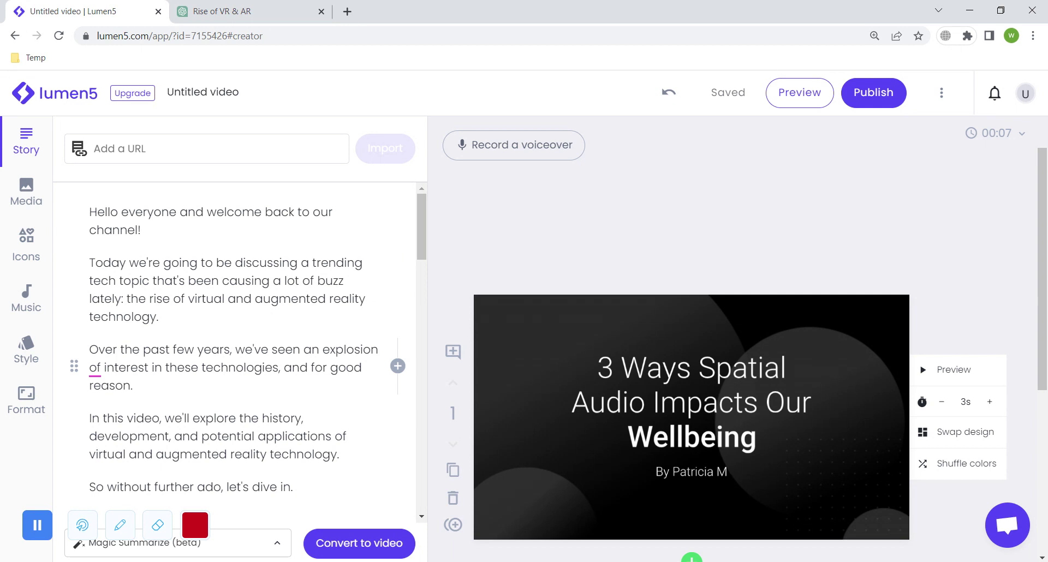
scroll(395, 360, "down", 7)
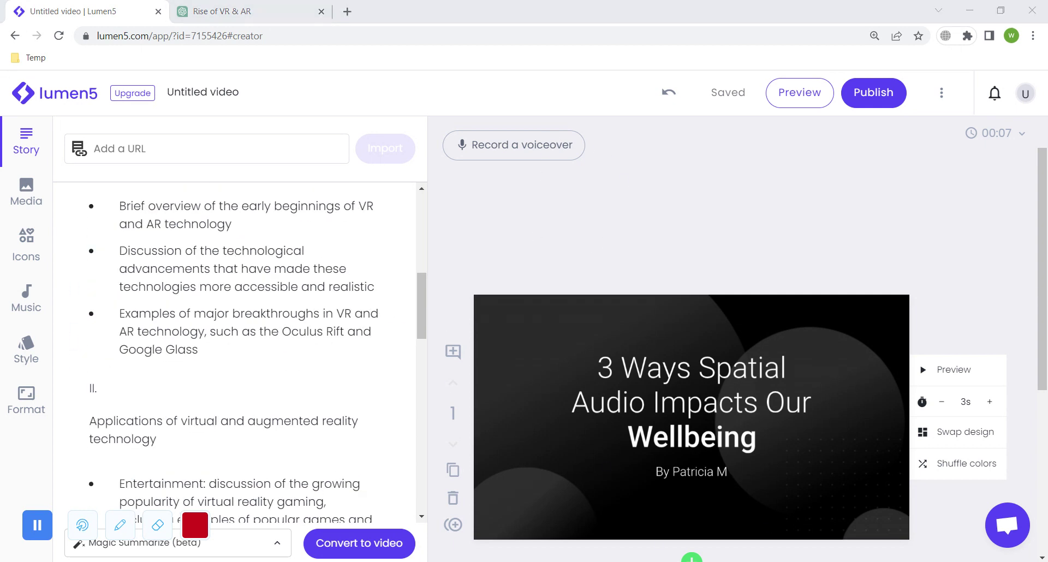
scroll(240, 349, "down", 5)
scroll(398, 478, "down", 4)
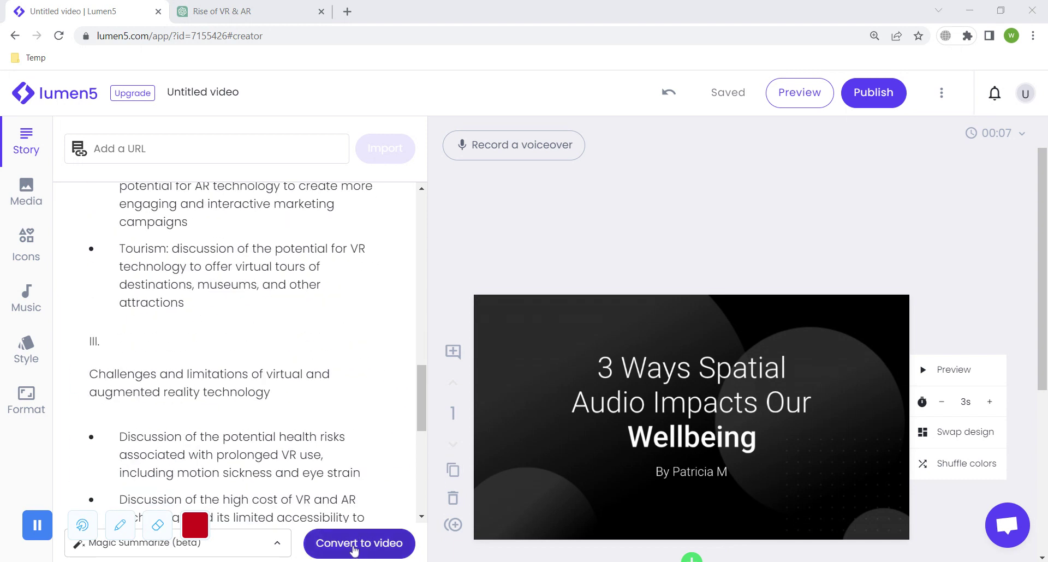
left_click(355, 546)
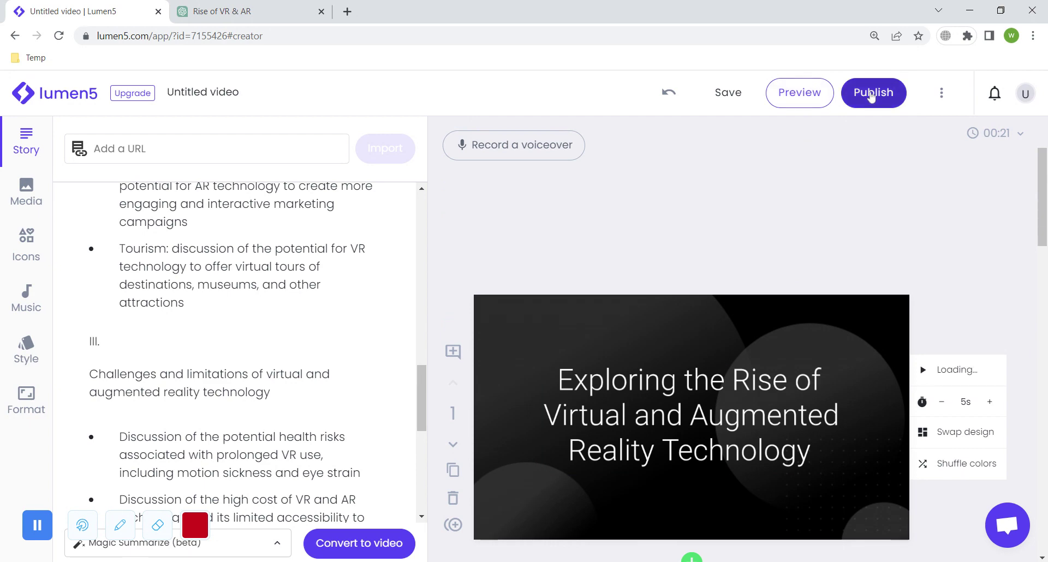
Look through the generated scenes and compare them with the script while media is being picked
scroll(775, 225, "down", 15)
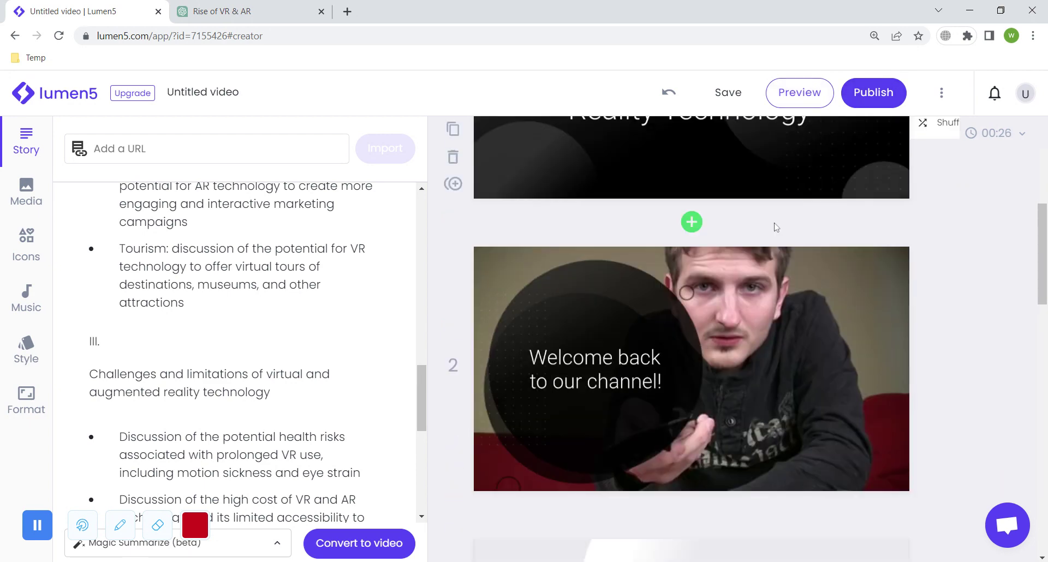
scroll(774, 225, "down", 10)
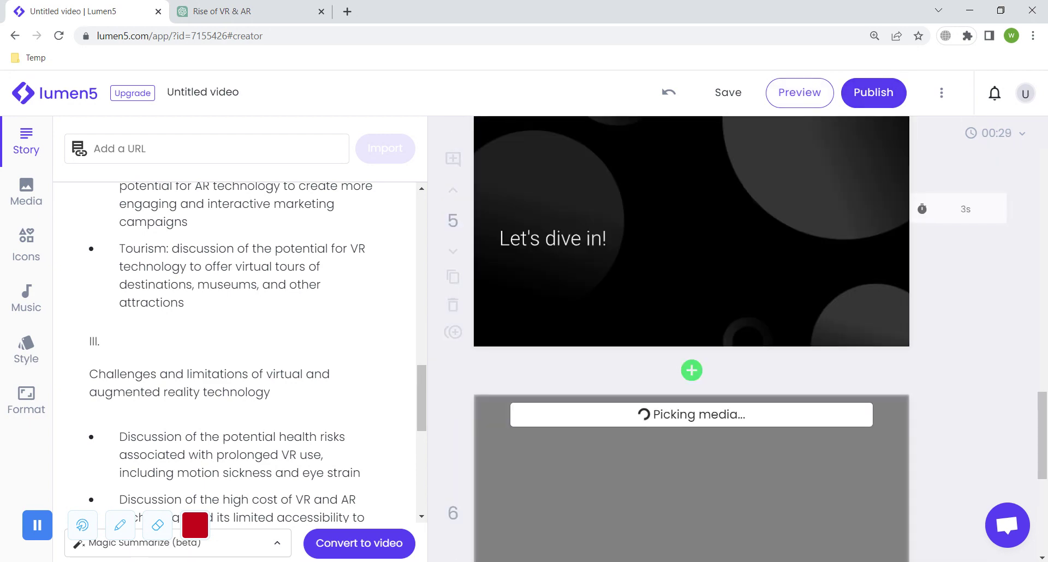
scroll(774, 220, "down", 2)
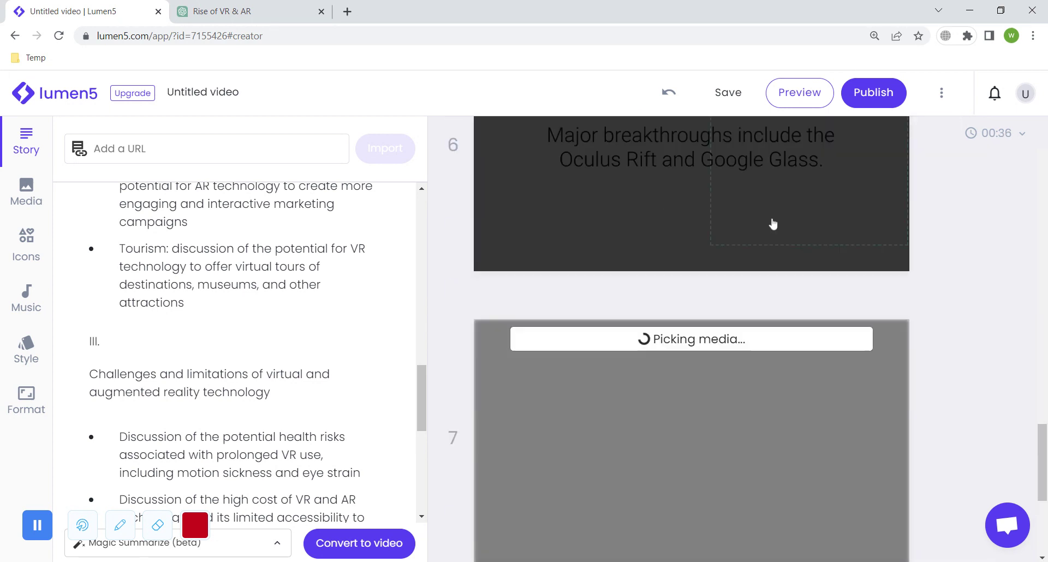
scroll(637, 355, "up", 10)
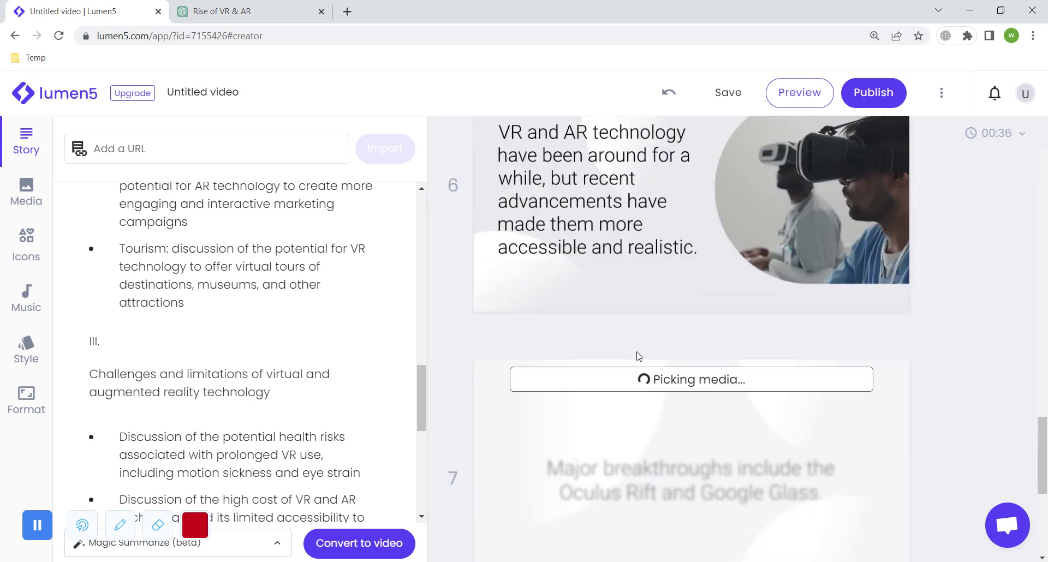
scroll(637, 352, "up", 10)
scroll(636, 352, "up", 5)
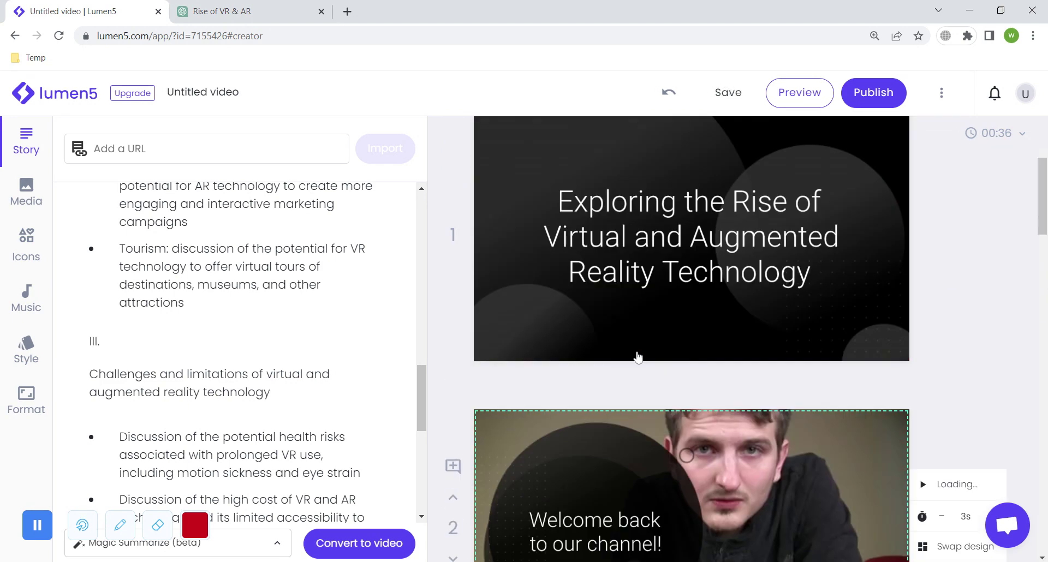
scroll(643, 329, "down", 15)
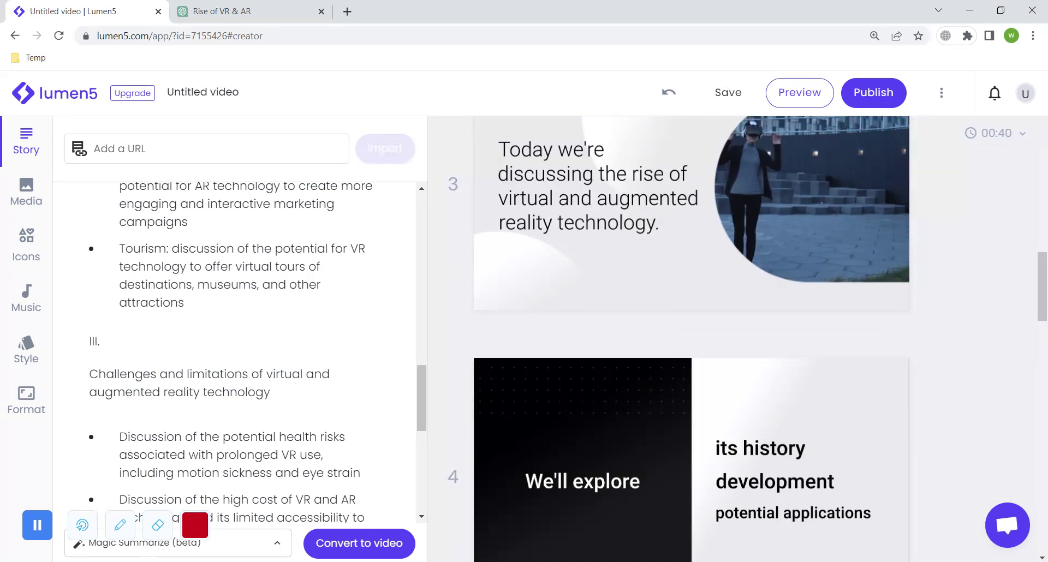
scroll(643, 329, "down", 18)
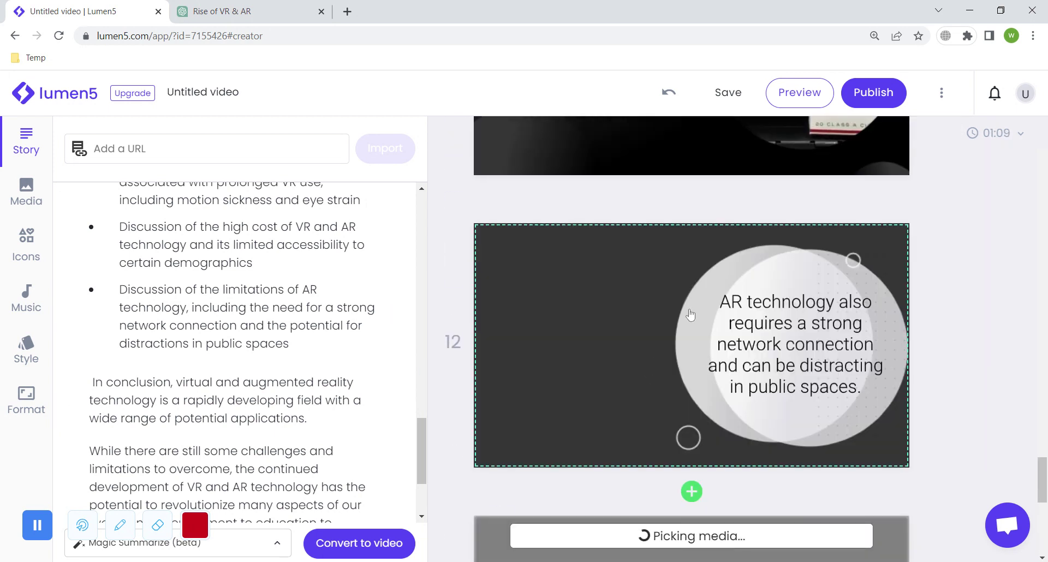
mouse_move(693, 319)
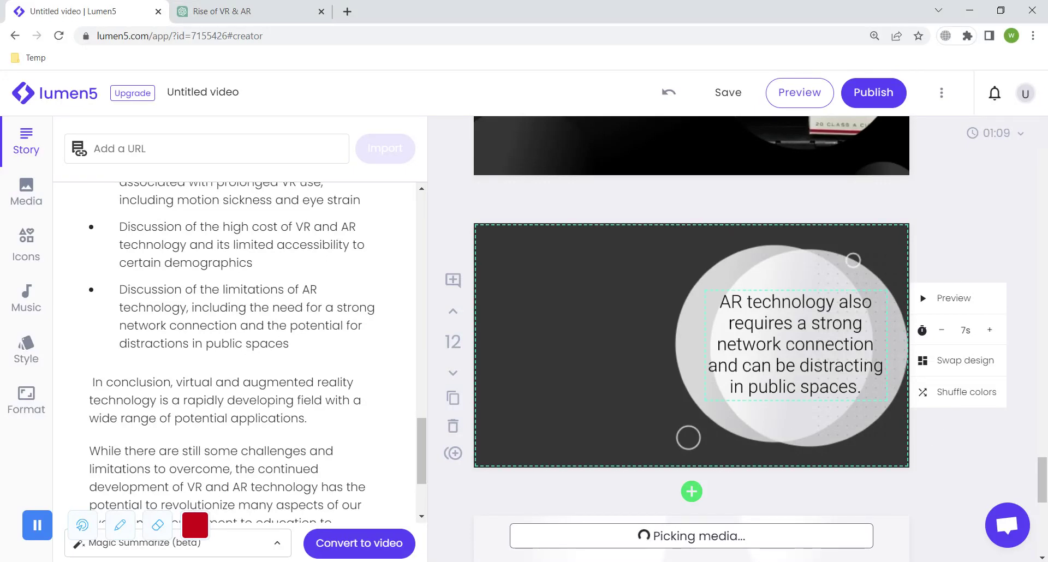
scroll(772, 305, "down", 7)
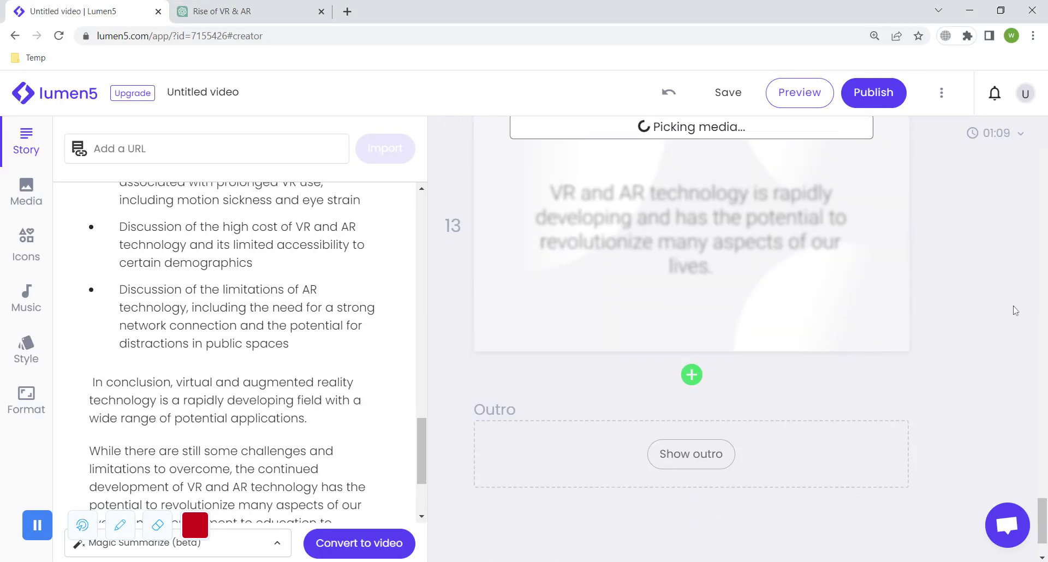
scroll(978, 335, "down", 2)
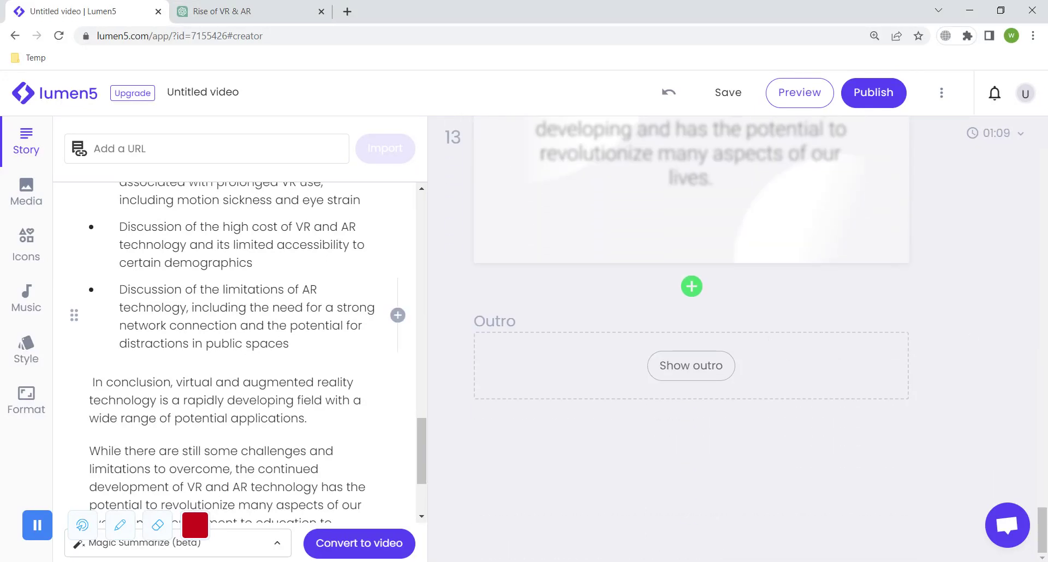
scroll(240, 350, "down", 3)
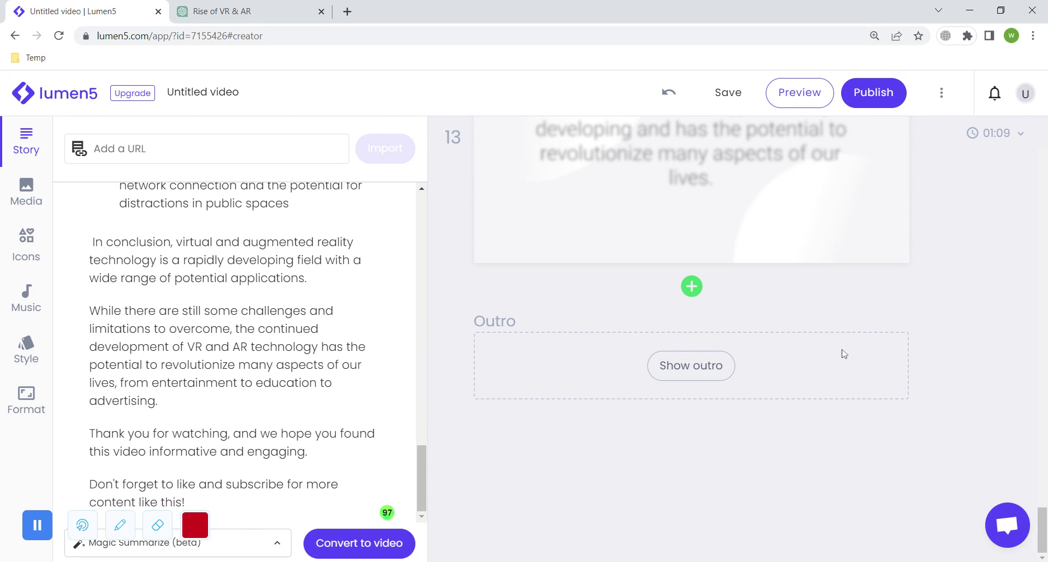
scroll(844, 354, "up", 8)
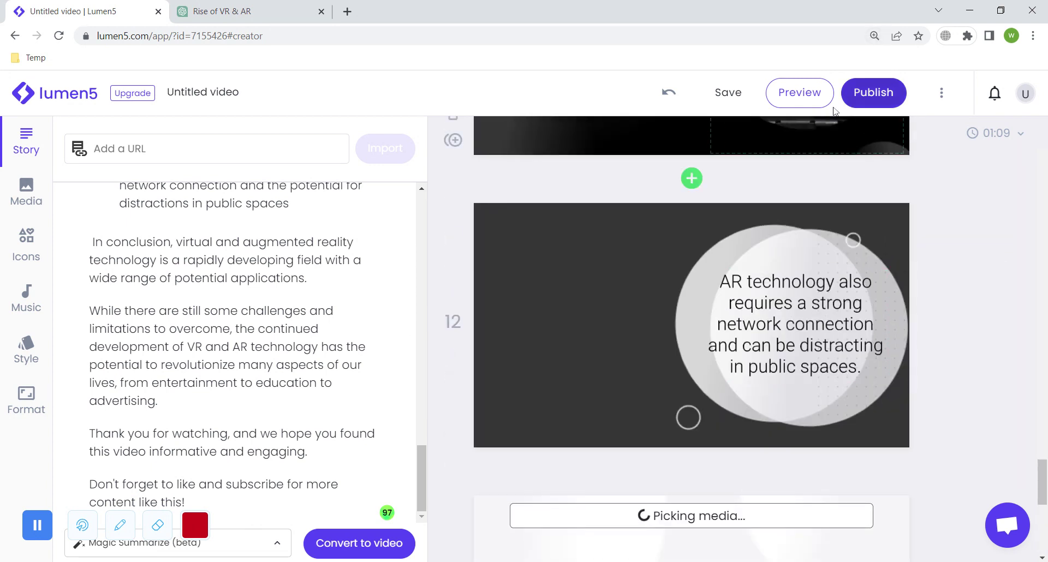
Examine the closing scenes of the finished conversion through to the outro, and return to the opening title scene
mouse_move(904, 238)
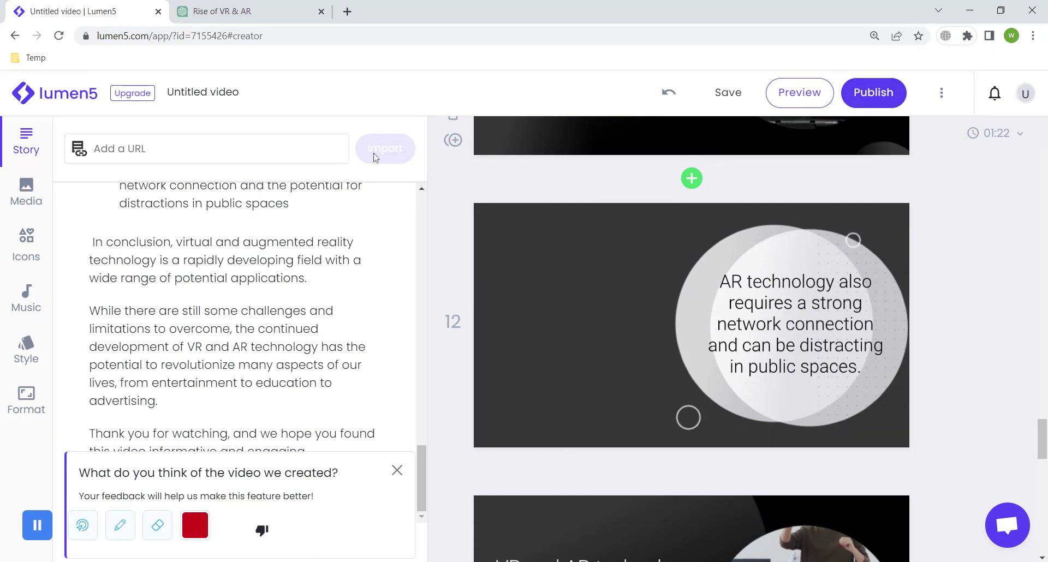
scroll(681, 369, "down", 15)
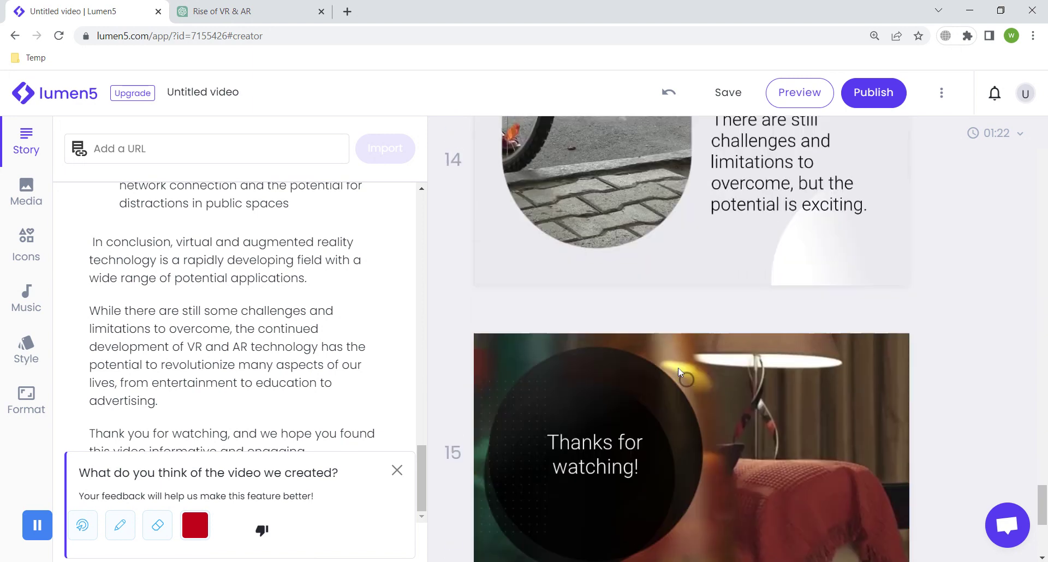
scroll(680, 377, "up", 5)
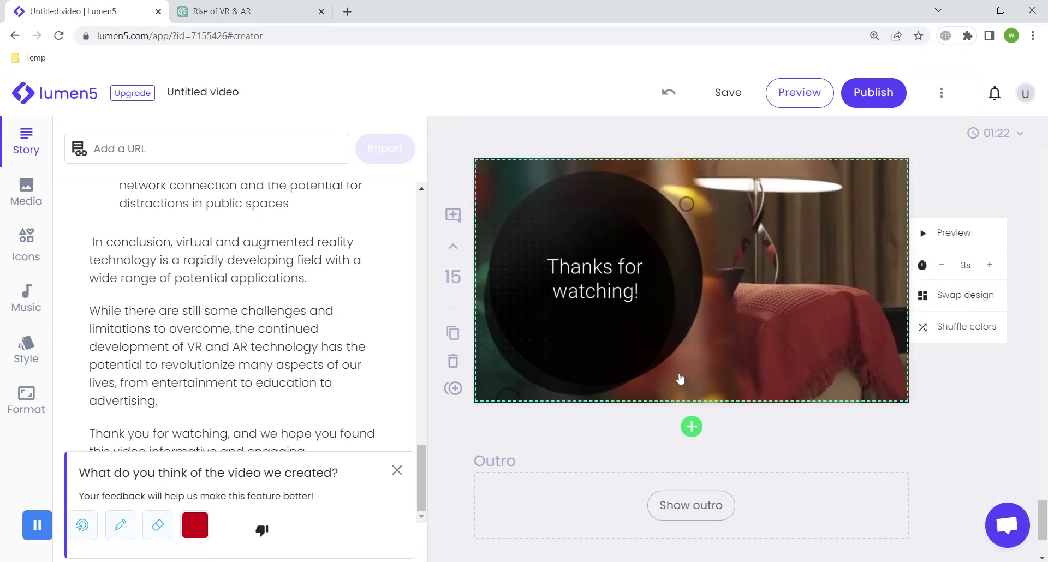
scroll(707, 251, "down", 4)
scroll(625, 346, "down", 1)
scroll(636, 339, "up", 3)
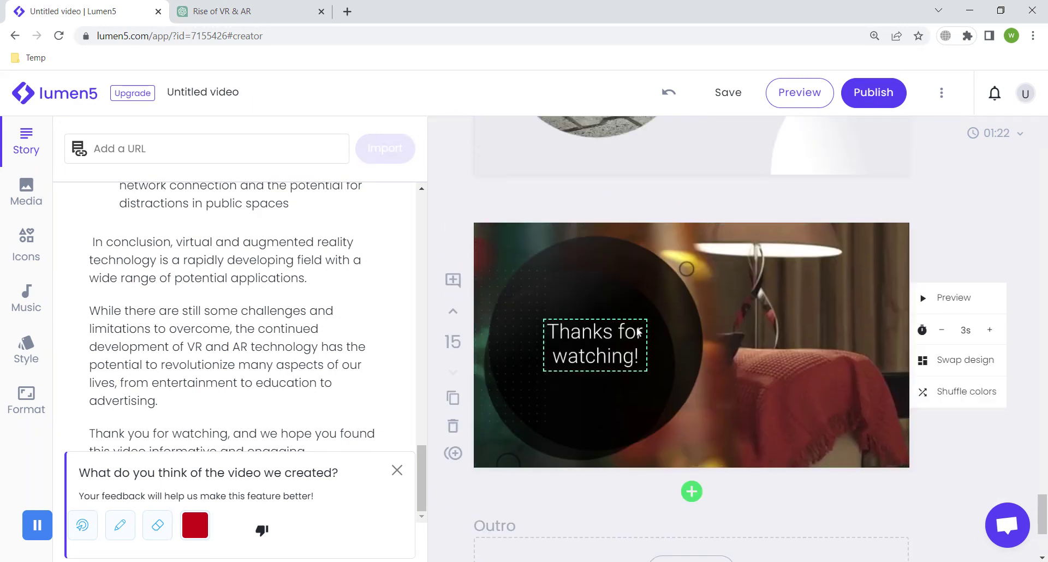
scroll(662, 367, "up", 4)
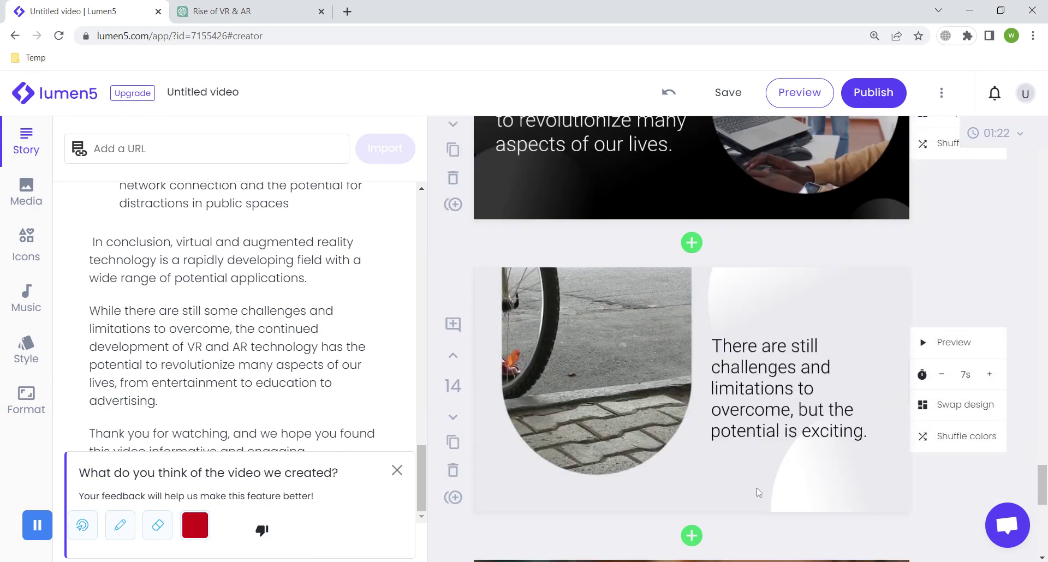
scroll(626, 359, "down", 5)
scroll(626, 359, "up", 20)
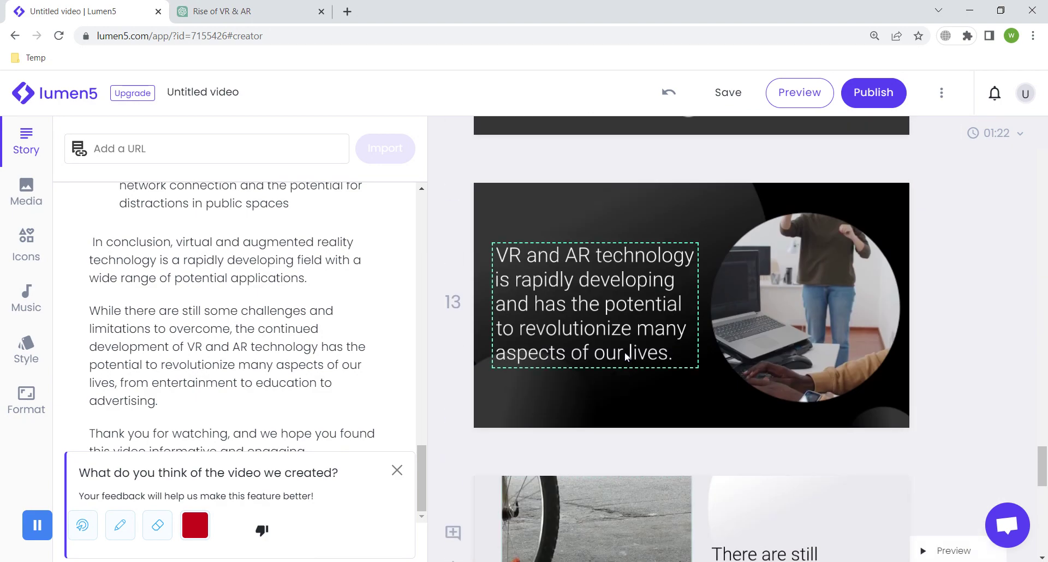
scroll(626, 359, "up", 20)
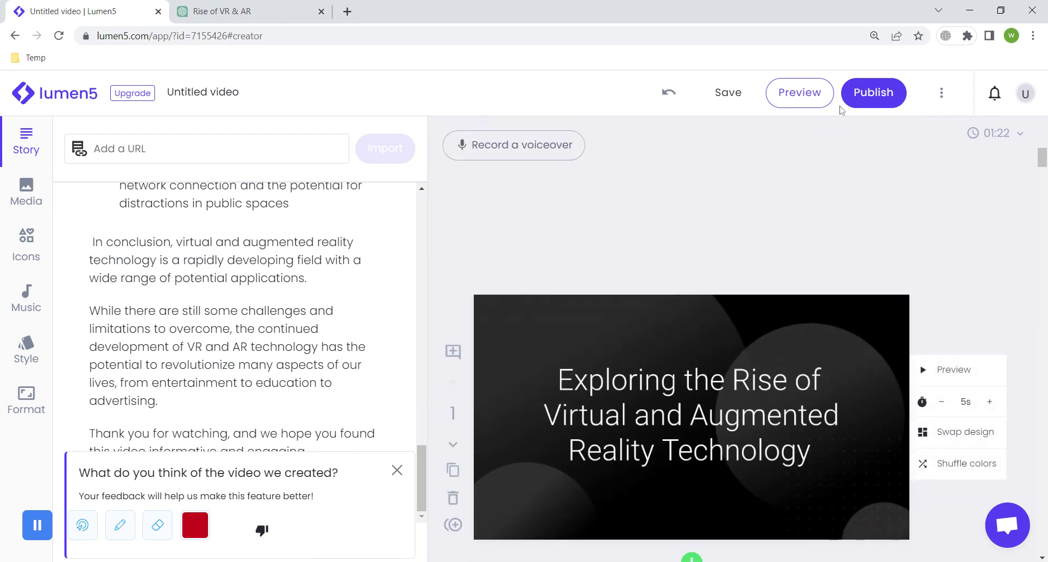
Open the preview of the whole video and watch its scenes play
left_click(798, 93)
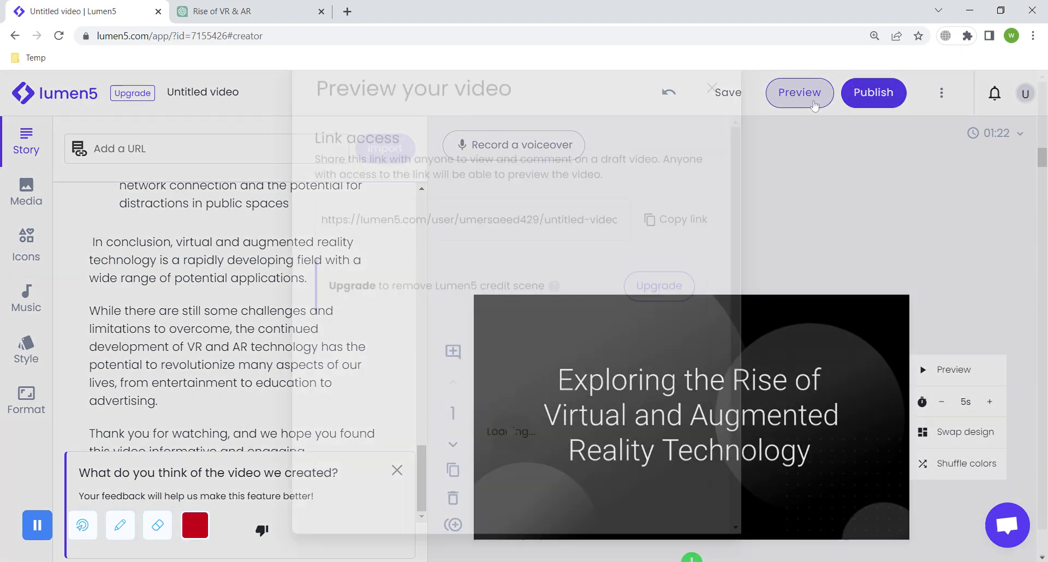
scroll(576, 311, "down", 2)
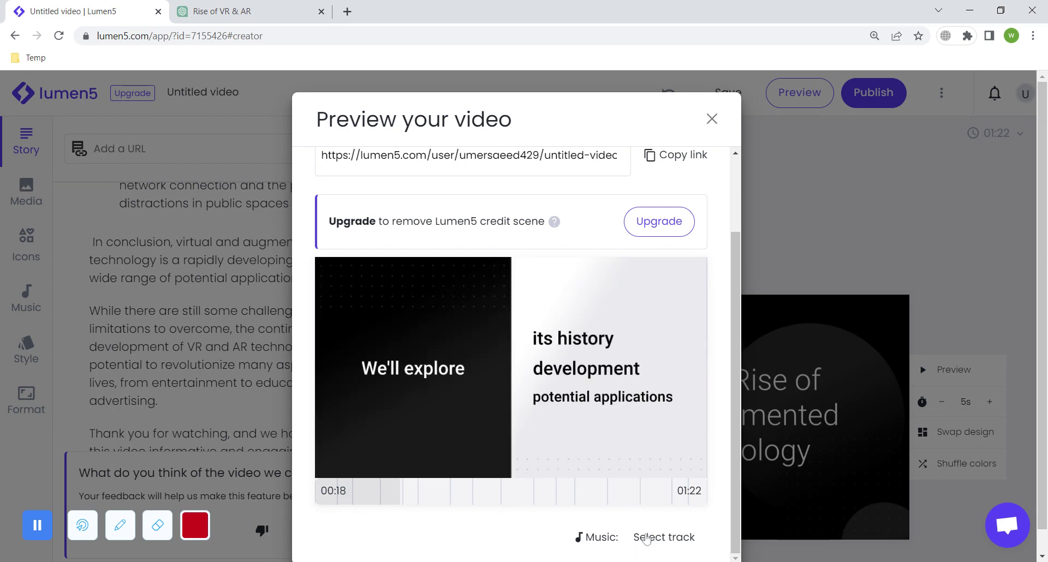
Go from the preview to the music track selection and listen to the track Best Memories
left_click(654, 538)
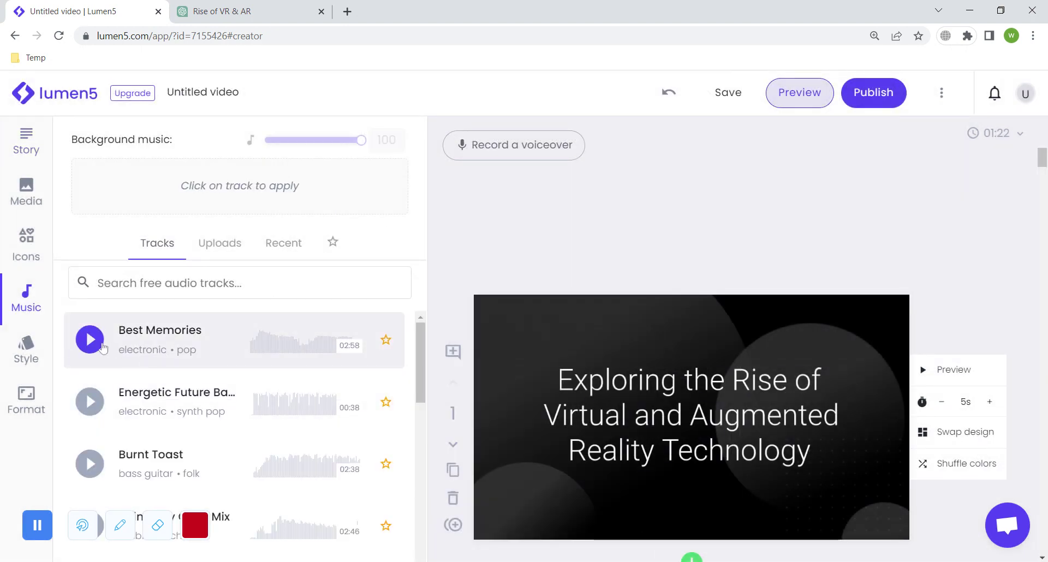
left_click(101, 344)
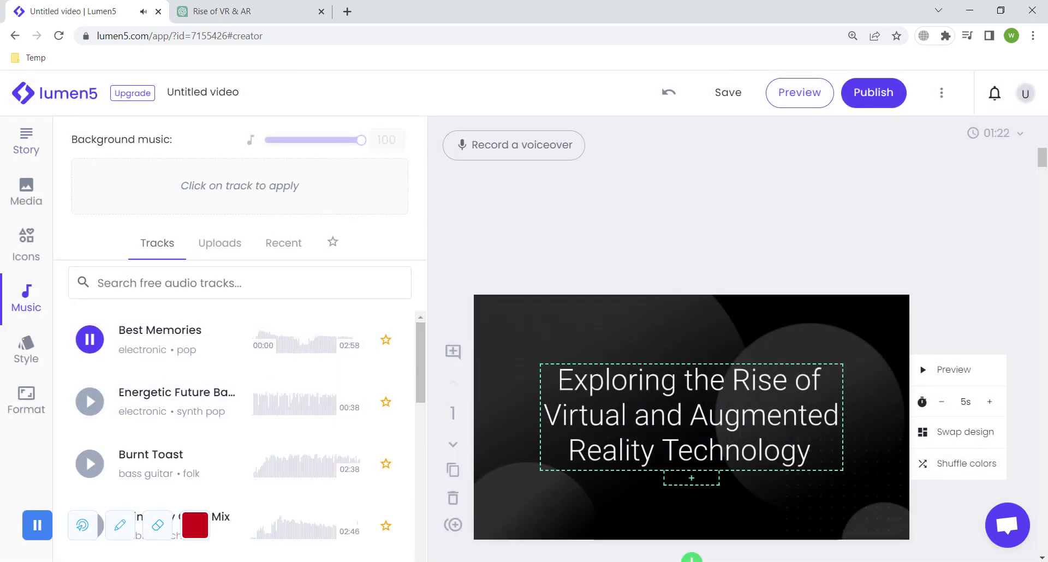
Preview the whole video, skip ahead through the early scenes to "Let's dive in!", and close the preview
scroll(611, 348, "down", 3)
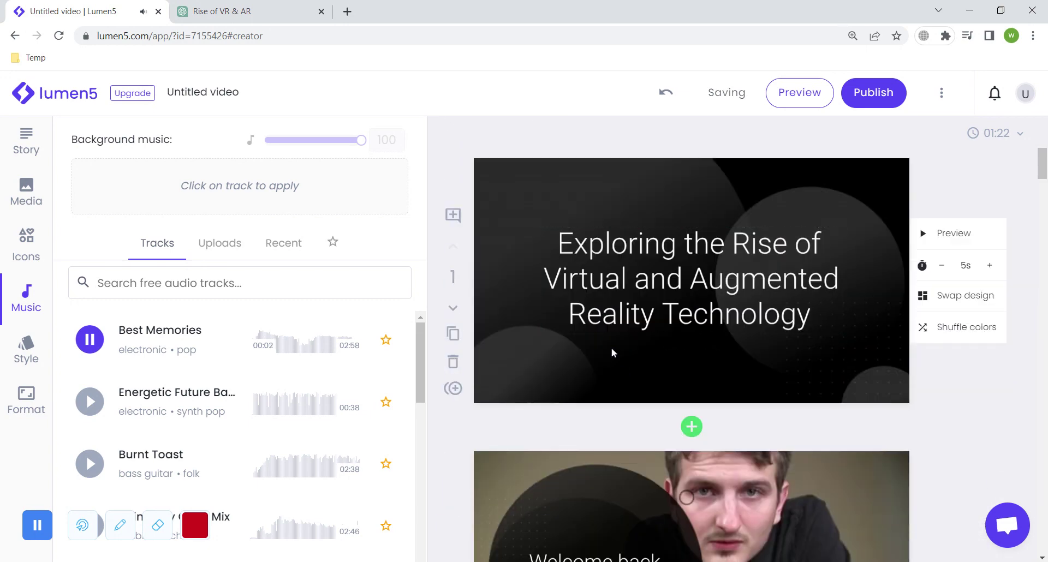
scroll(703, 364, "down", 20)
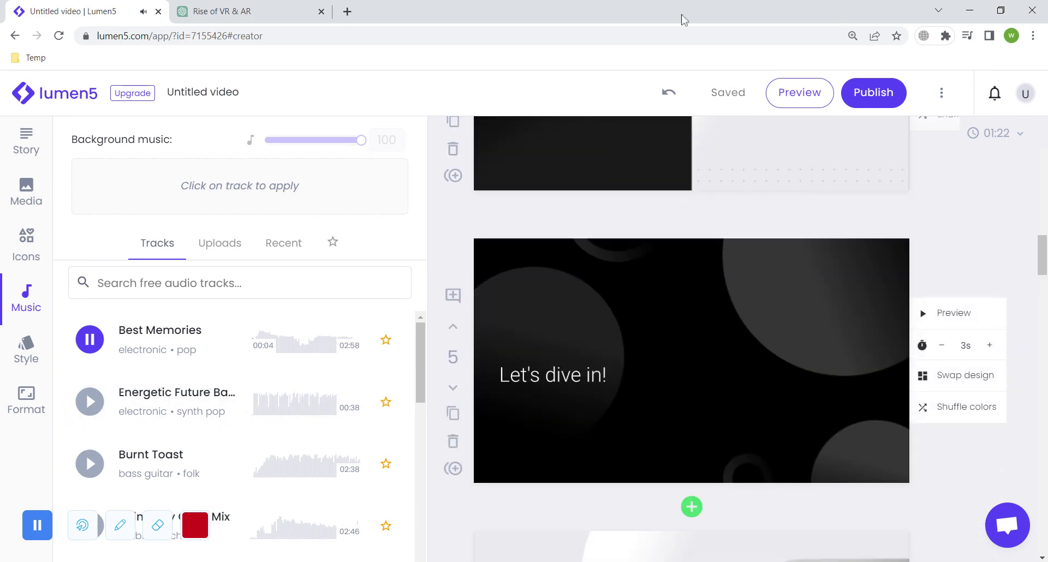
left_click(798, 93)
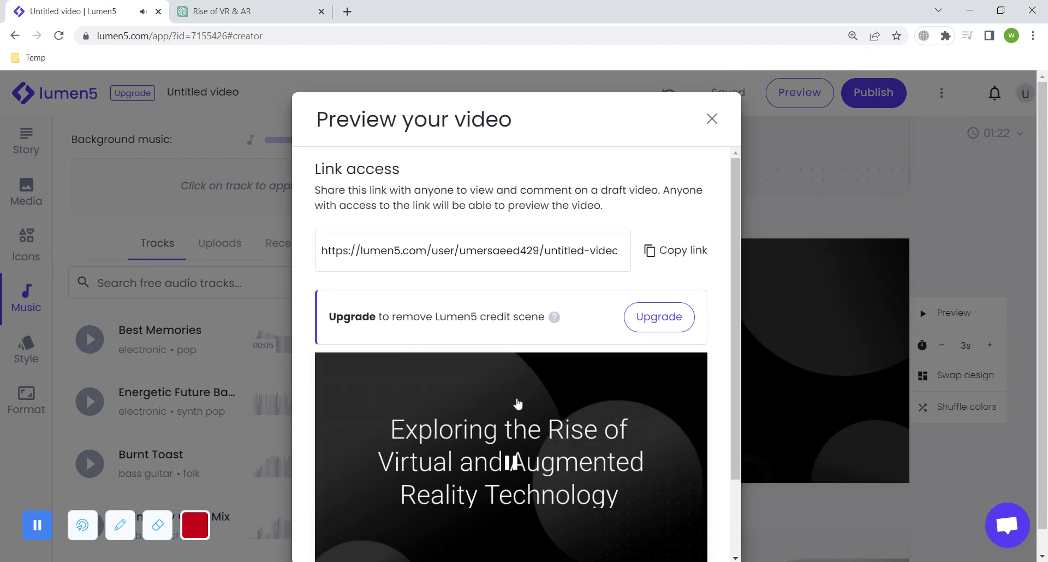
scroll(518, 404, "down", 2)
left_click(391, 493)
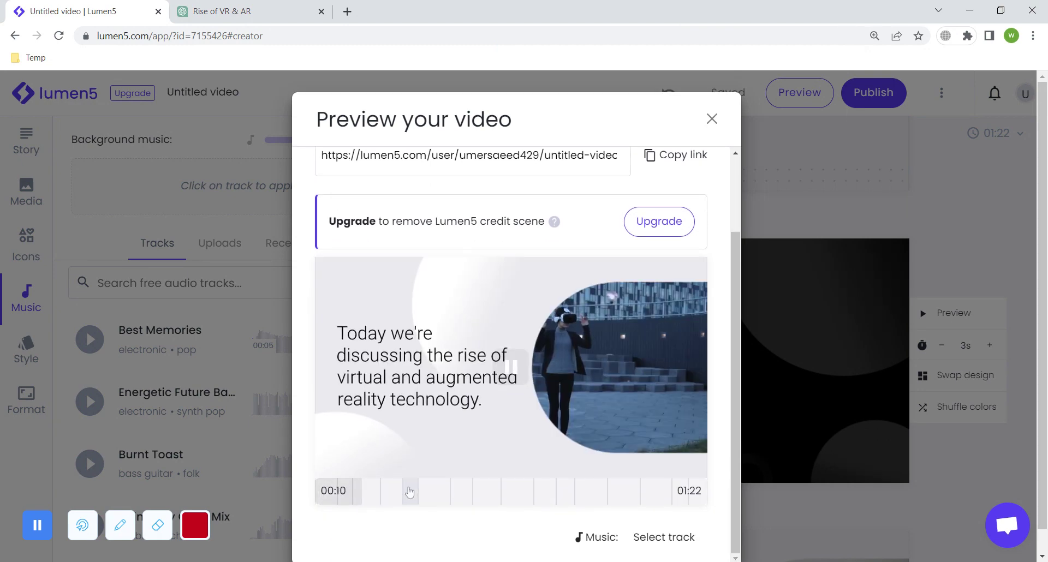
left_click(410, 491)
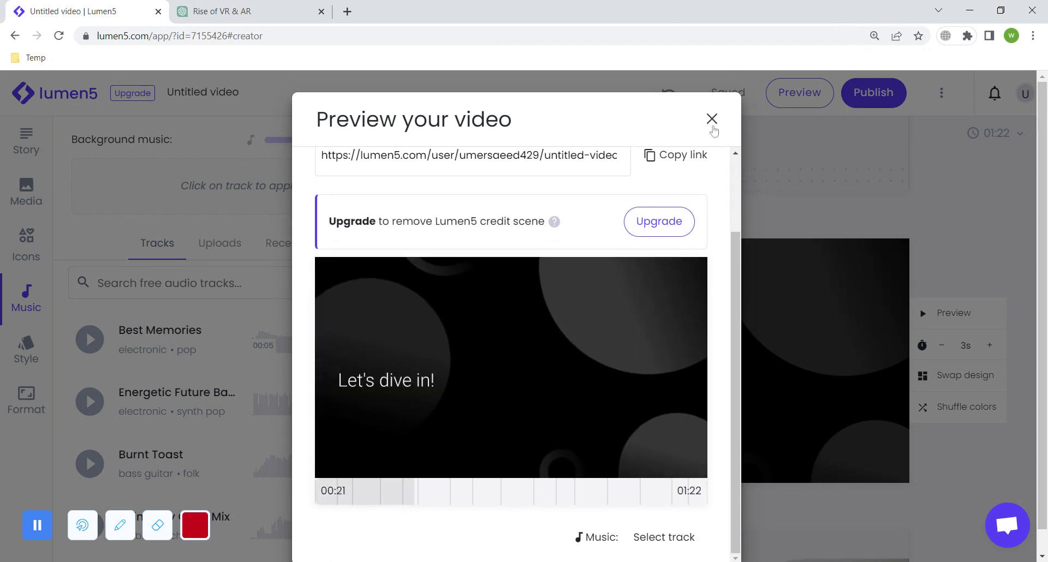
left_click(712, 119)
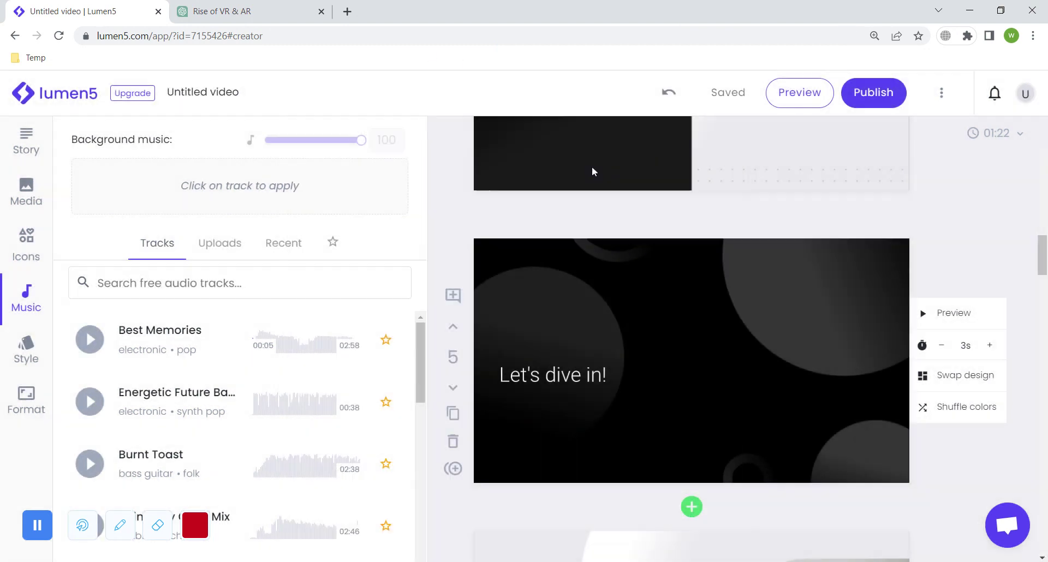
Apply Best Memories as the background music and check it in the video preview at several points of the timeline
left_click(138, 334)
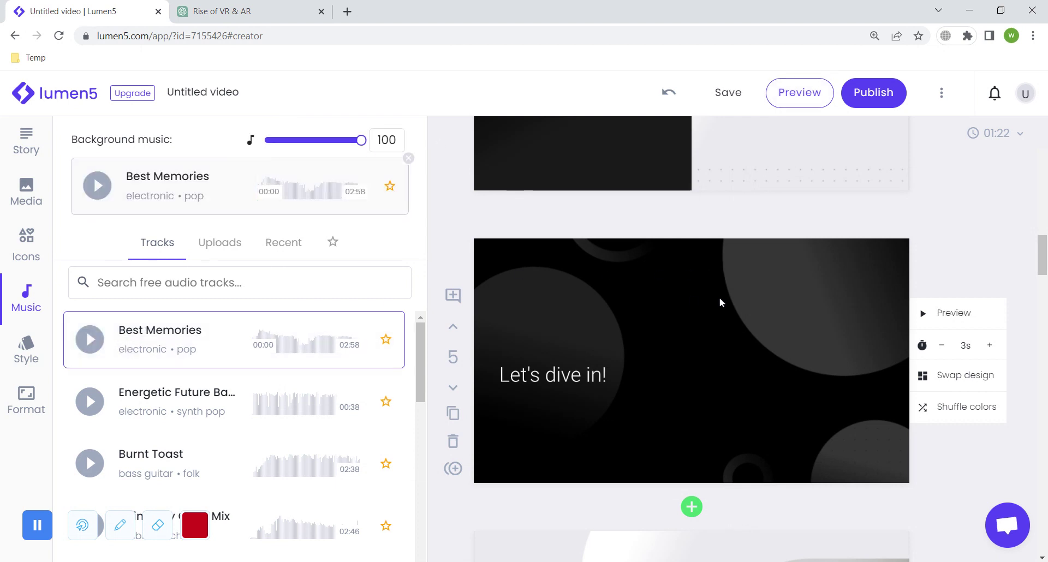
scroll(719, 297, "up", 15)
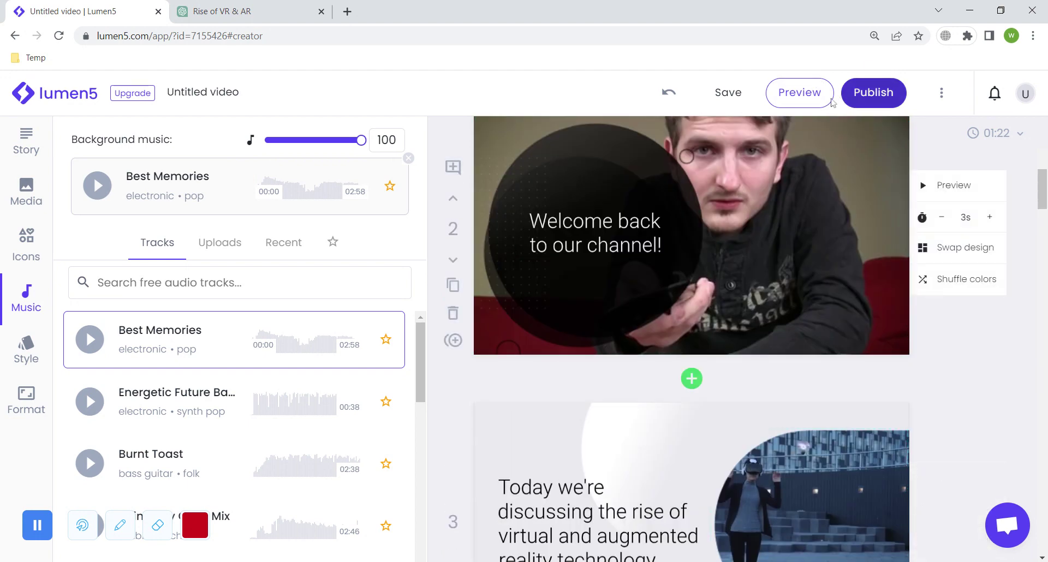
left_click(812, 104)
scroll(459, 341, "down", 3)
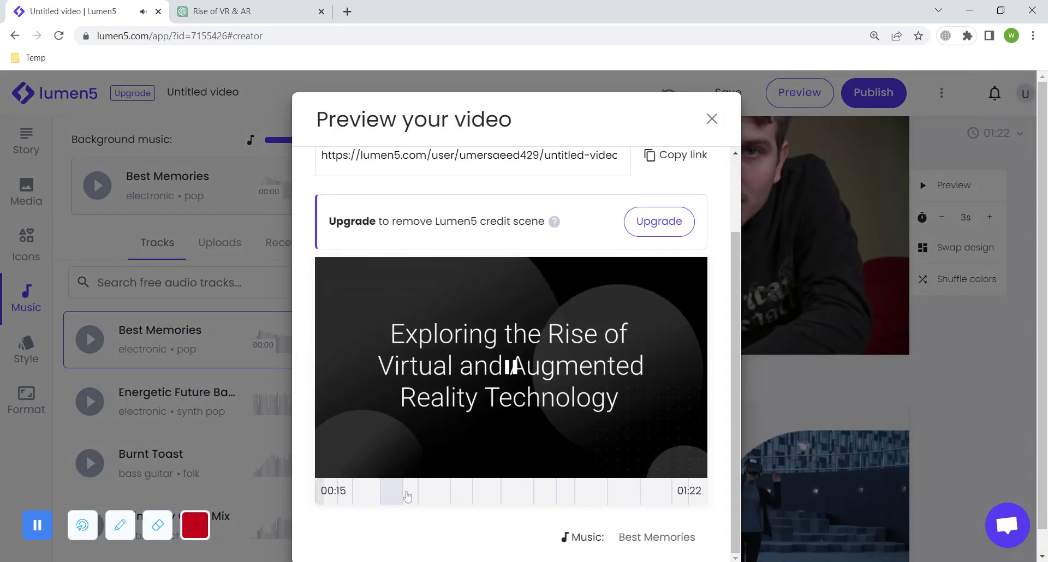
left_click(400, 494)
left_click(475, 493)
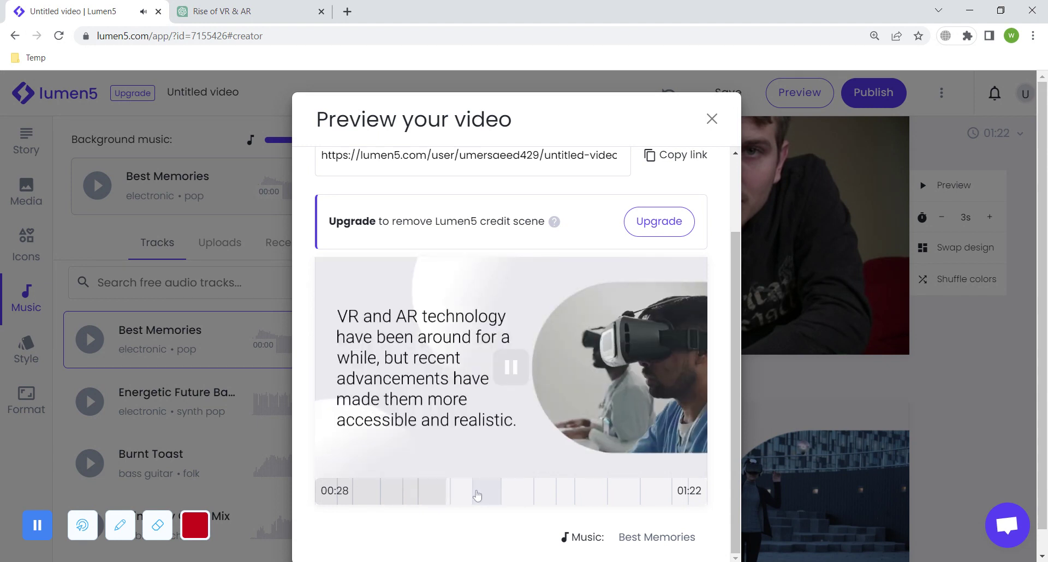
left_click(534, 492)
left_click(555, 494)
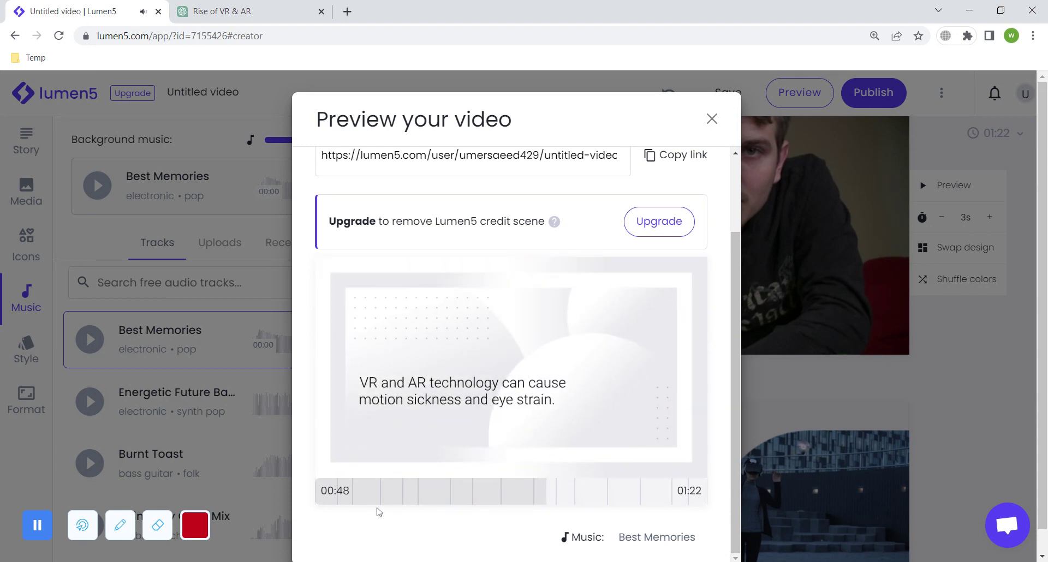
left_click(711, 119)
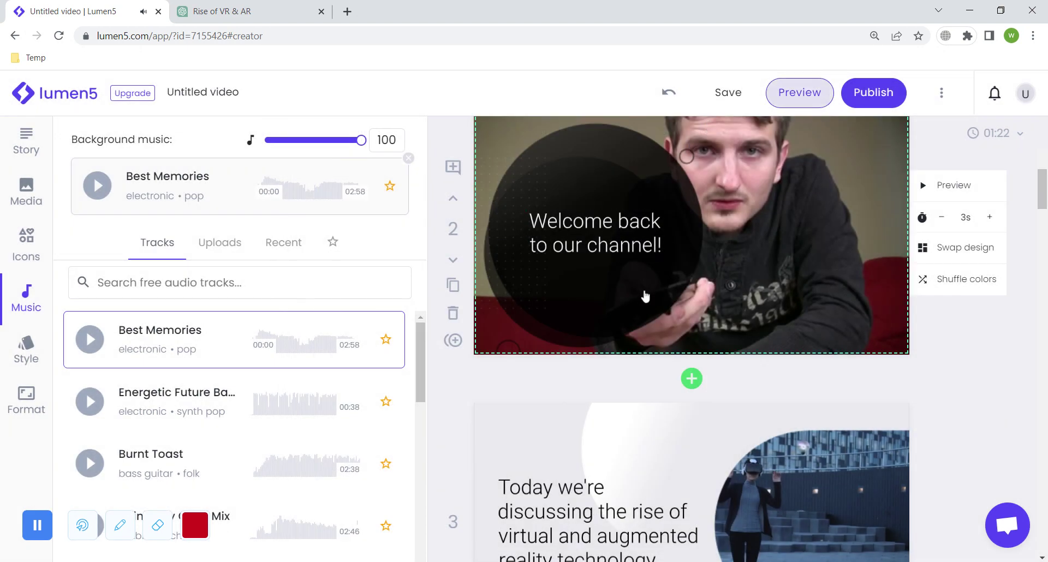
Remove the Best Memories track from the background music and save the video project
scroll(644, 293, "down", 8)
scroll(645, 290, "up", 3)
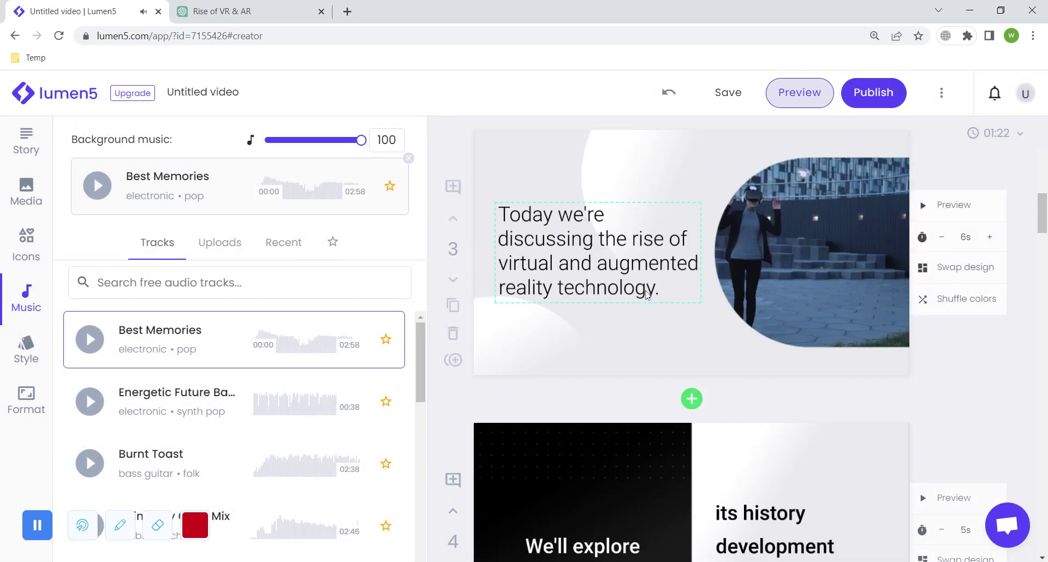
scroll(646, 290, "down", 7)
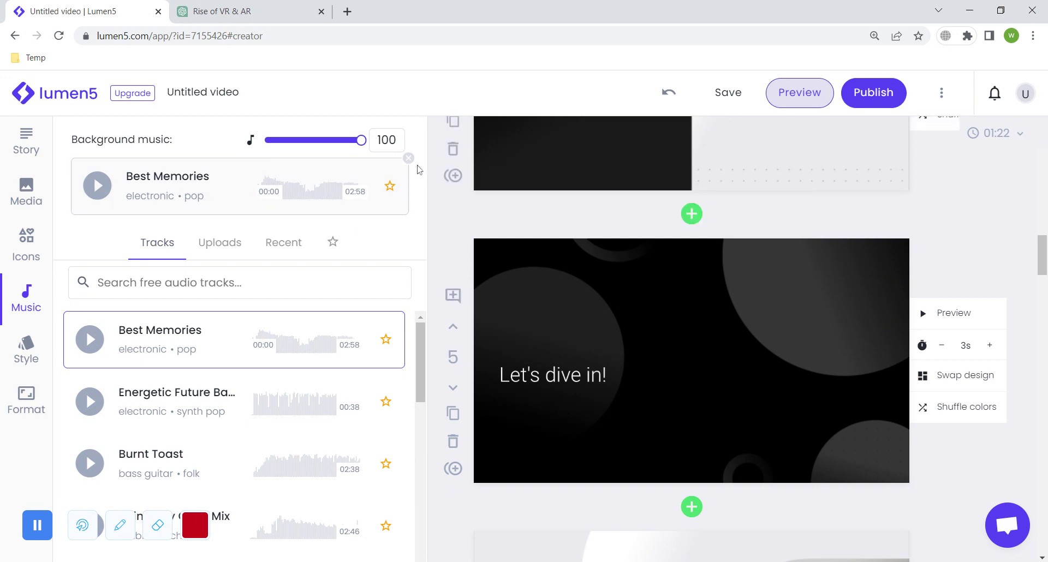
scroll(432, 202, "up", 5)
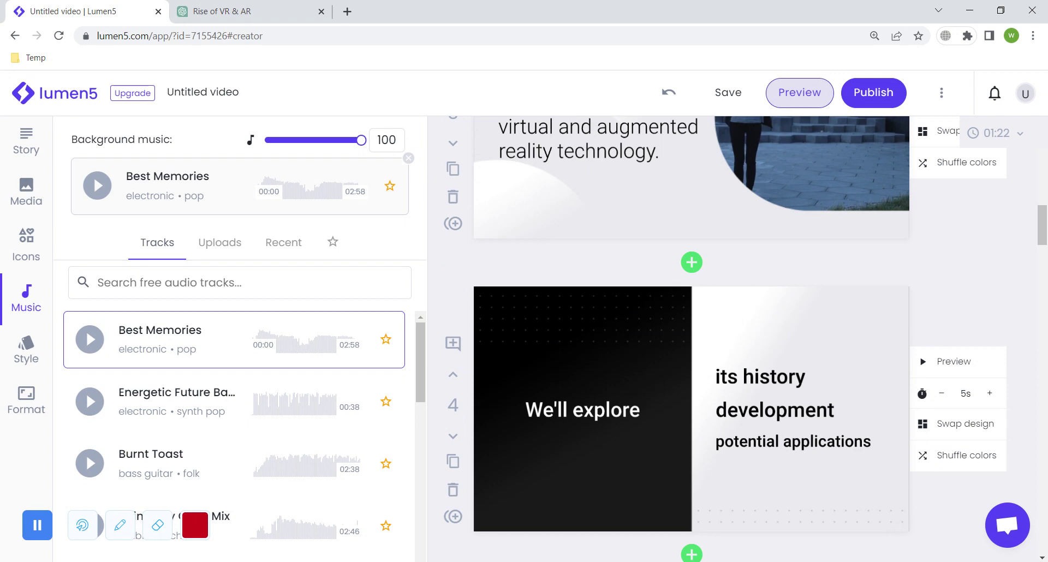
scroll(432, 189, "up", 10)
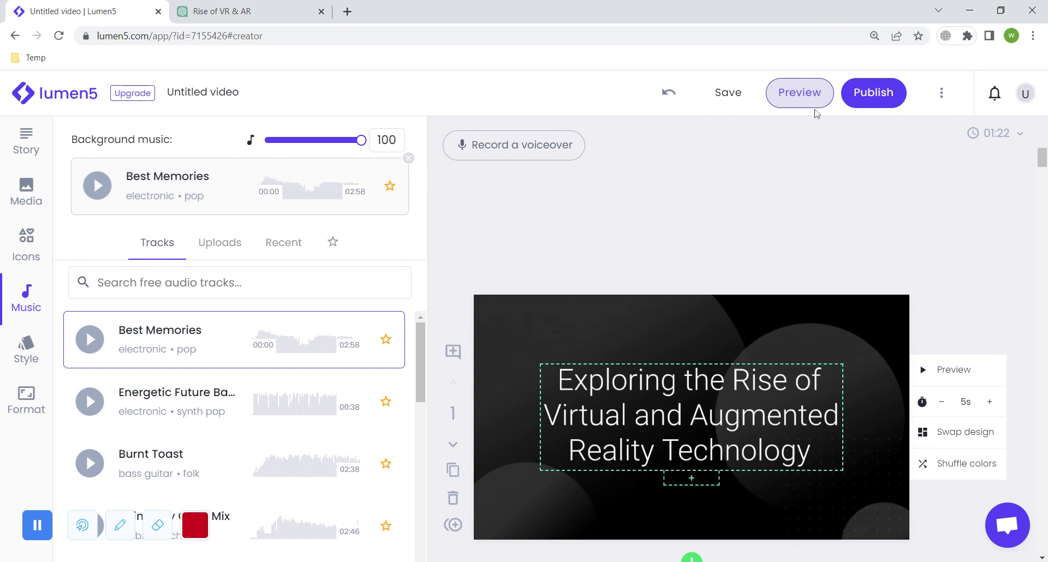
left_click(409, 158)
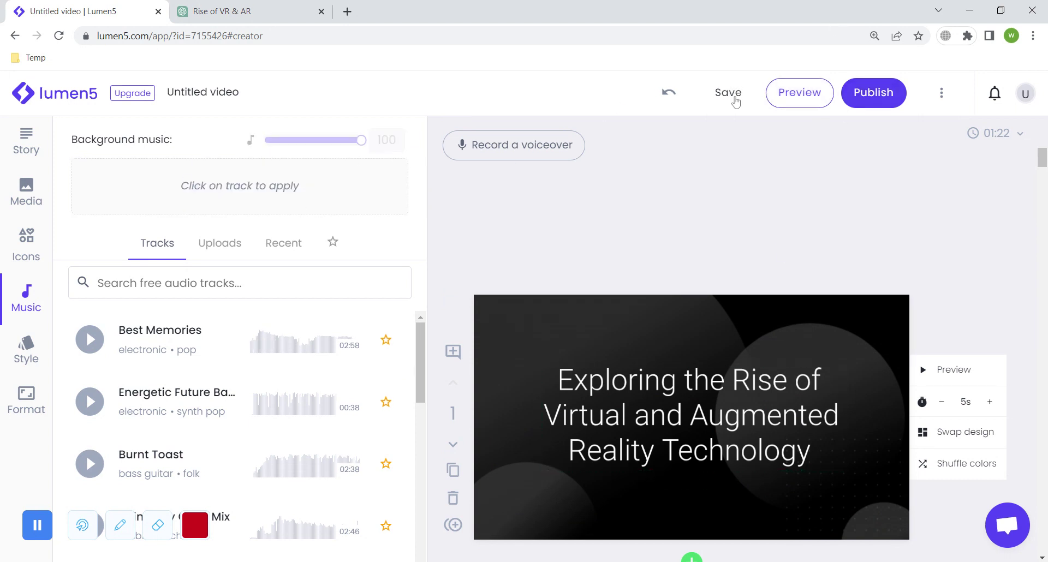
left_click(732, 94)
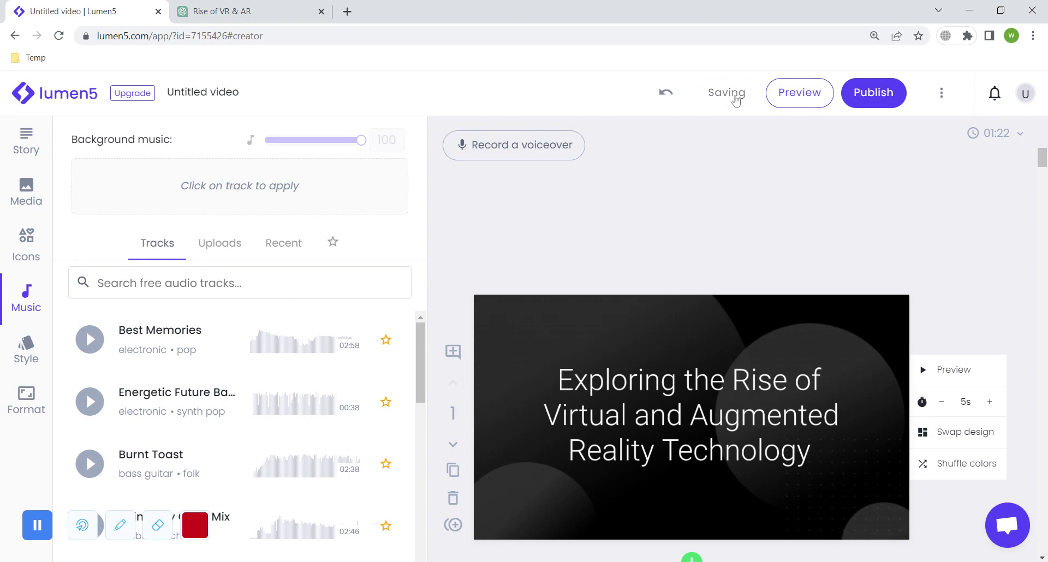